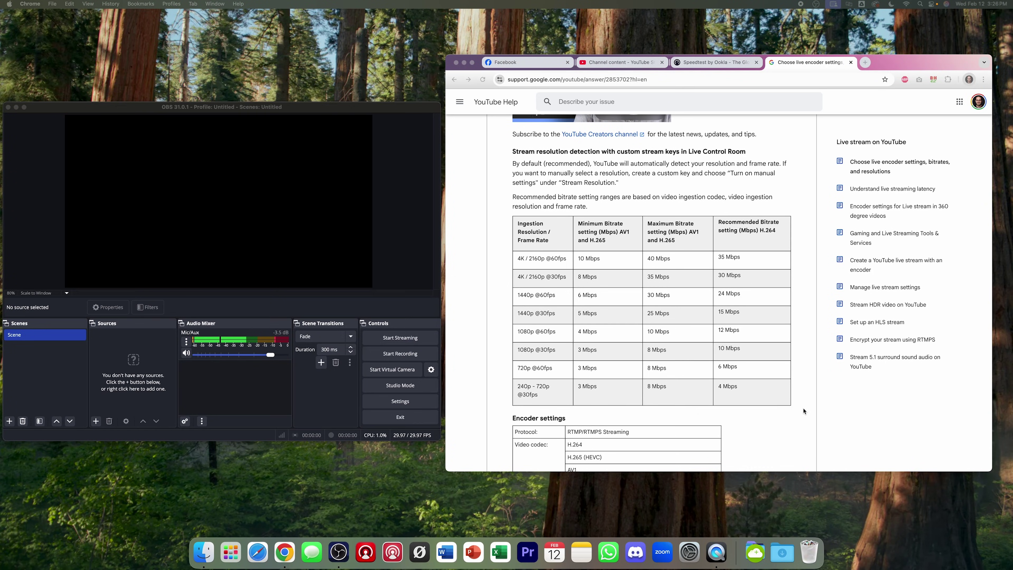
# - Open the OBS settings and examine the streaming services available for the stream destination
pyautogui.click(71, 378)
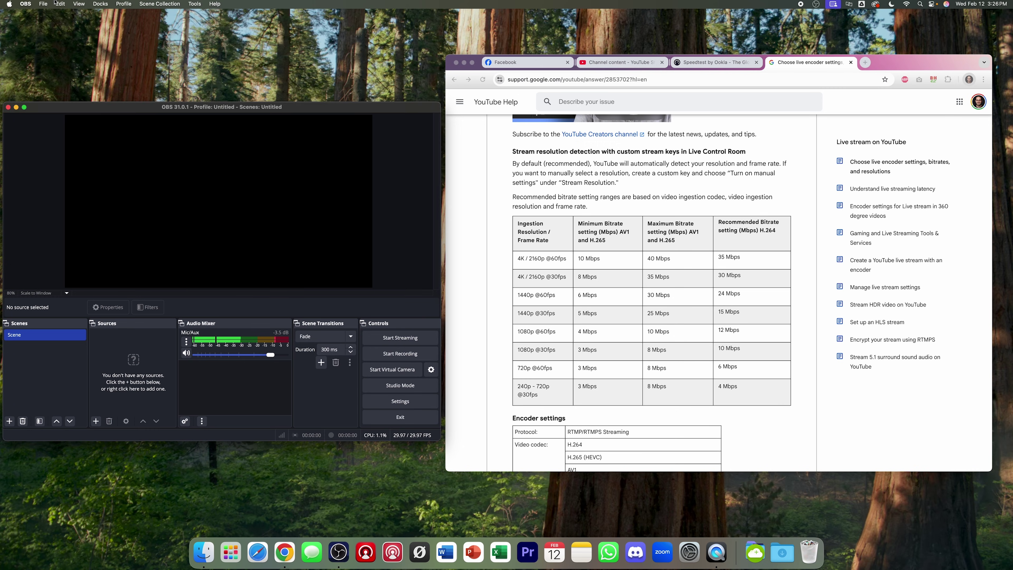
pyautogui.click(25, 4)
pyautogui.click(51, 39)
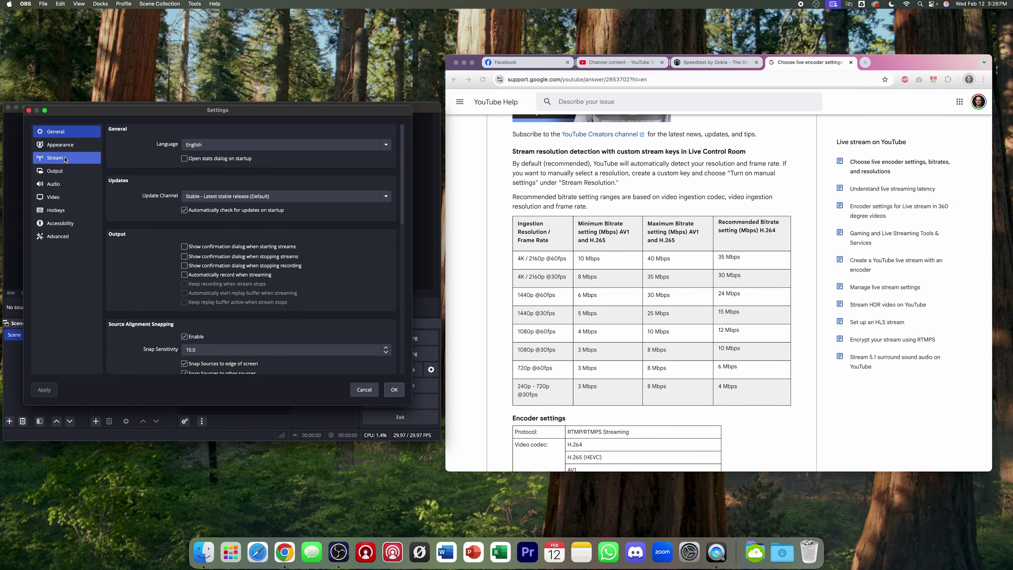
pyautogui.click(55, 157)
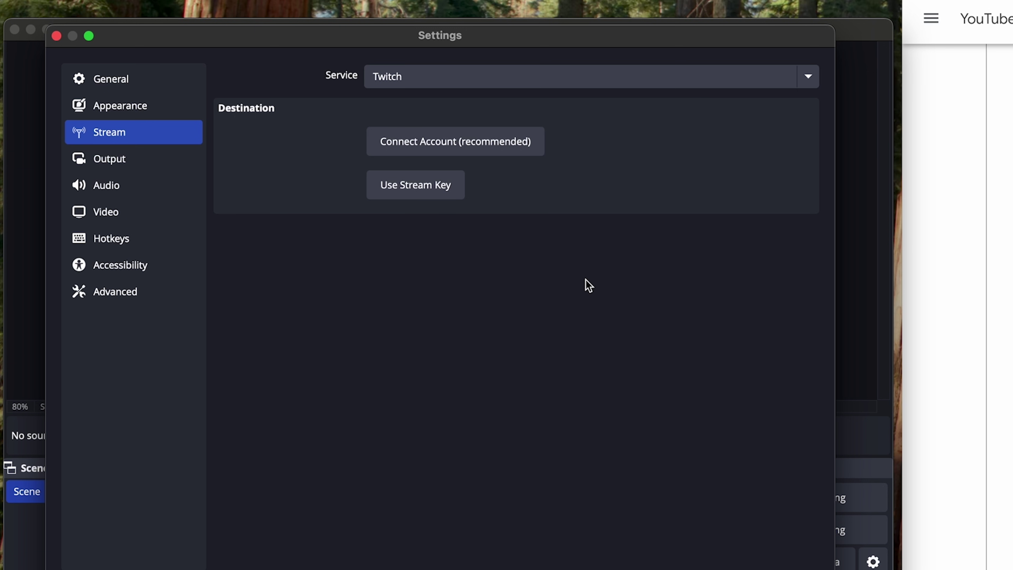
pyautogui.click(408, 73)
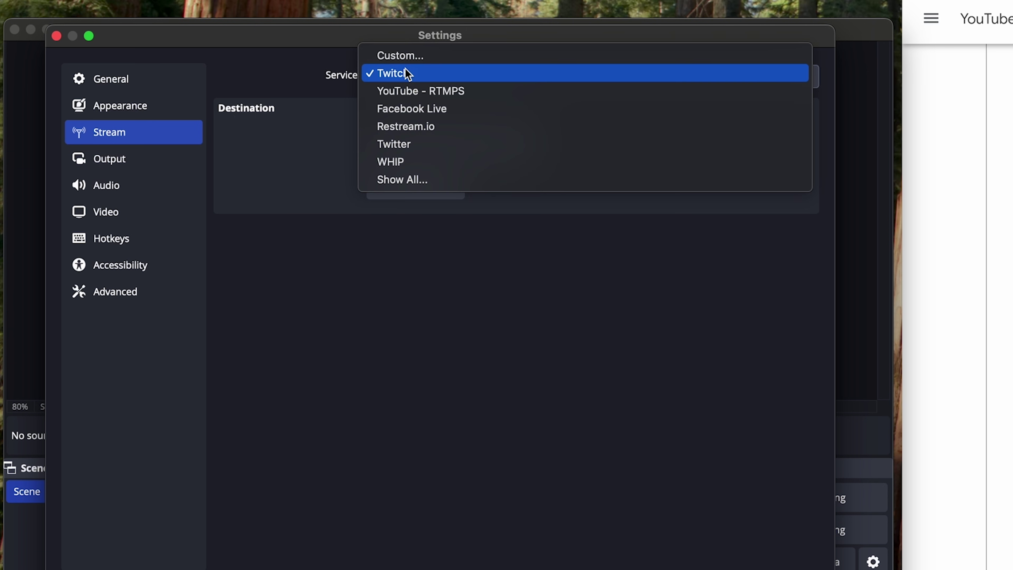
pyautogui.click(525, 380)
# - Check the output settings against YouTube's recommended H.264 bitrate for 1080p at 30 fps and the internet speed test page
pyautogui.click(155, 158)
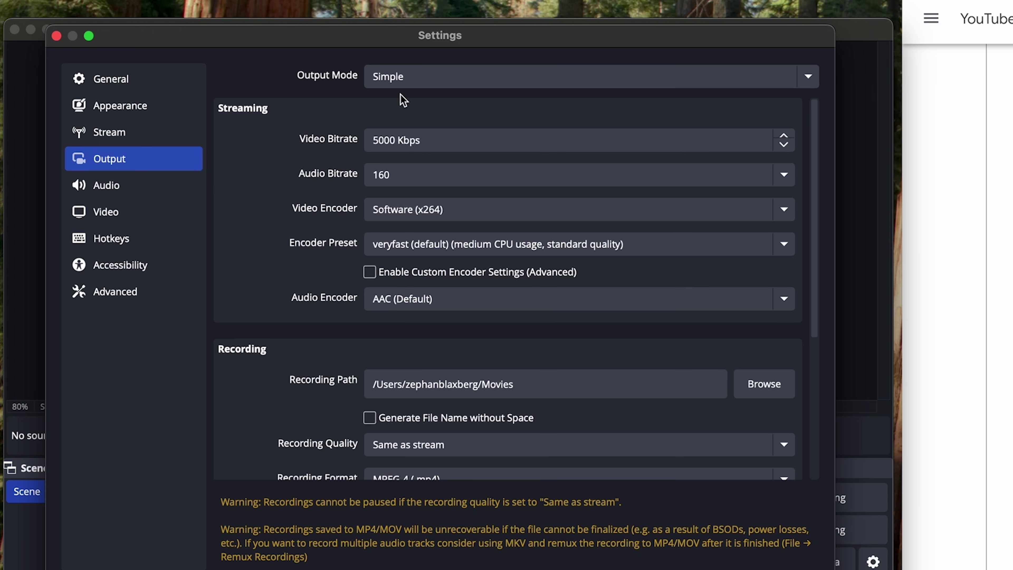
pyautogui.click(369, 148)
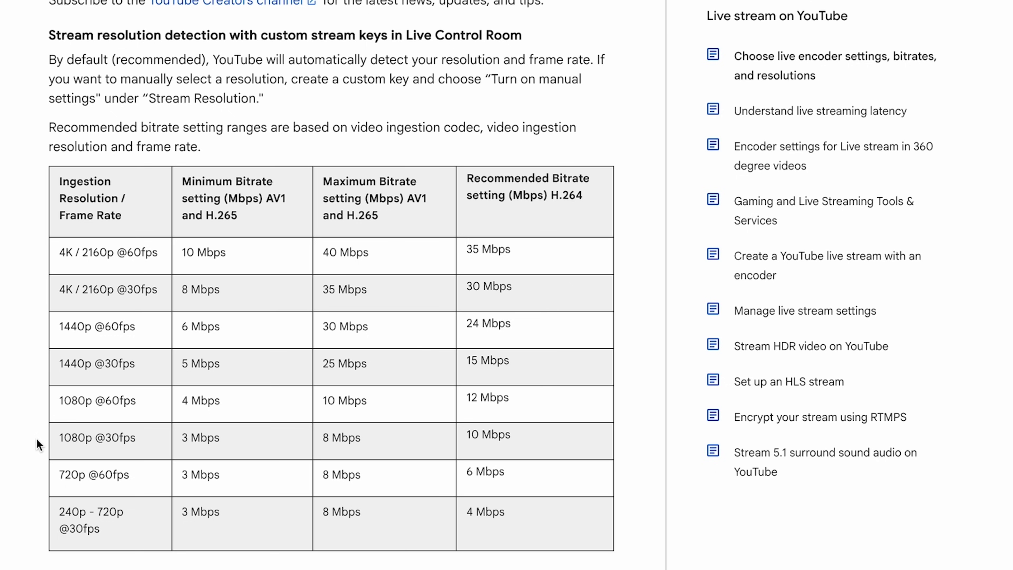
pyautogui.moveTo(57, 437); pyautogui.dragTo(145, 440)
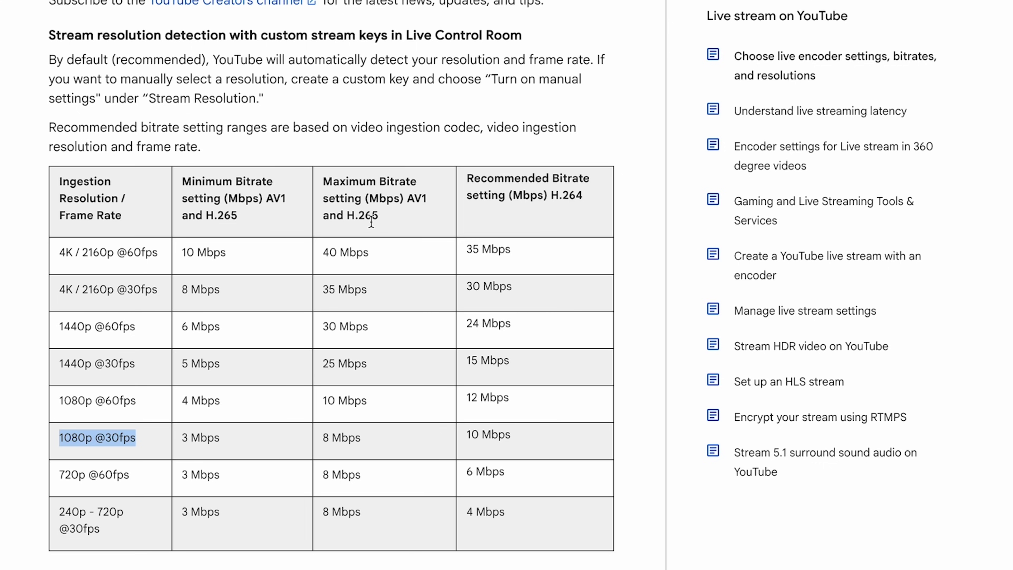
pyautogui.click(346, 439)
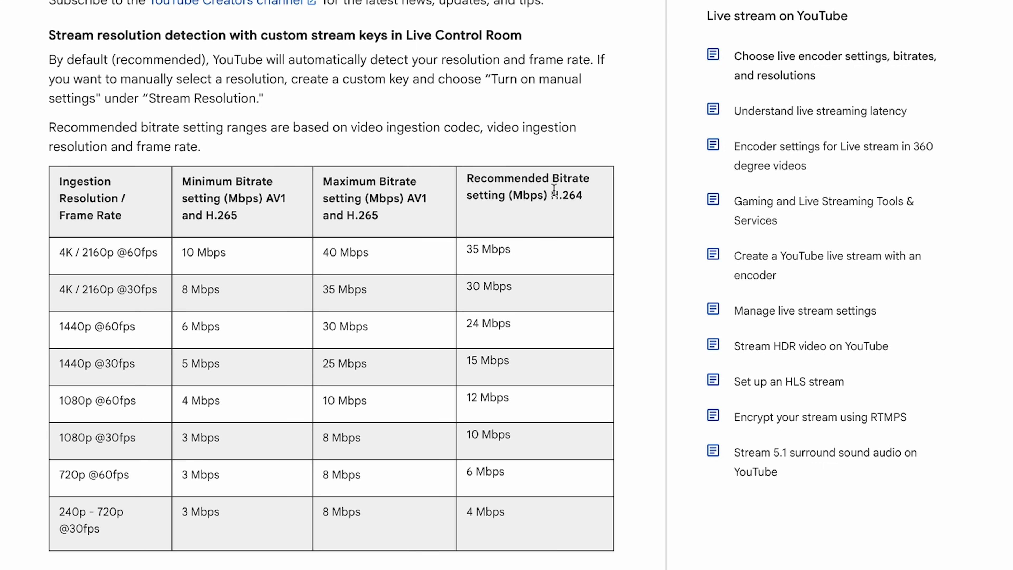
pyautogui.click(581, 237)
pyautogui.moveTo(493, 435); pyautogui.dragTo(536, 436)
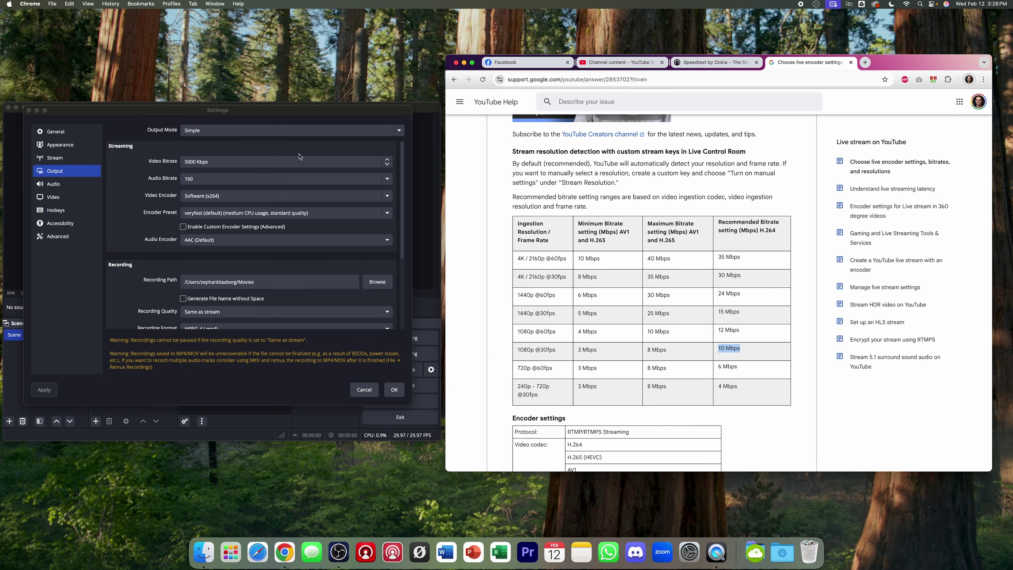
pyautogui.click(697, 62)
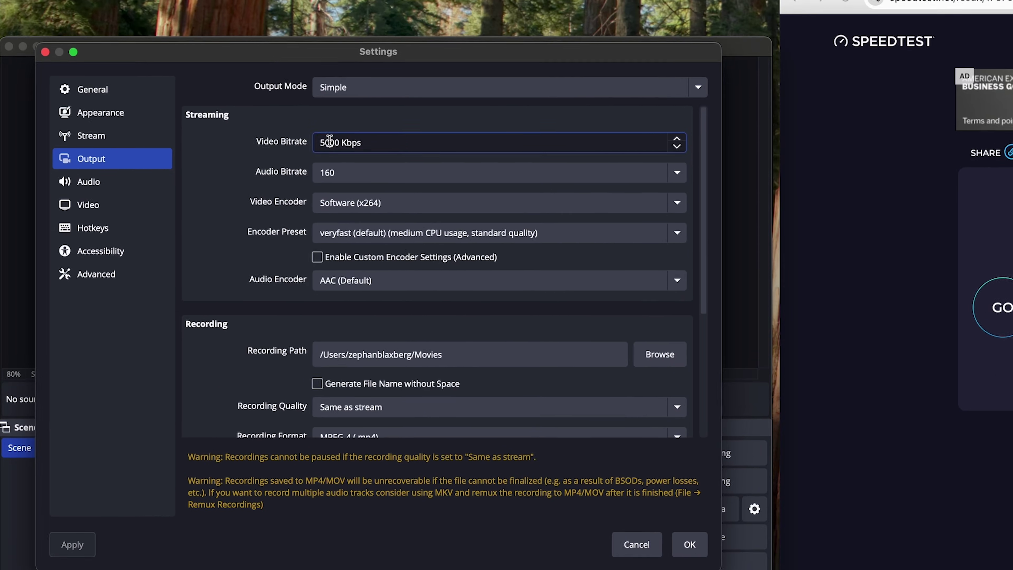
# - Set the streaming video bitrate to 10000 Kbps in the output settings
pyautogui.click(188, 162)
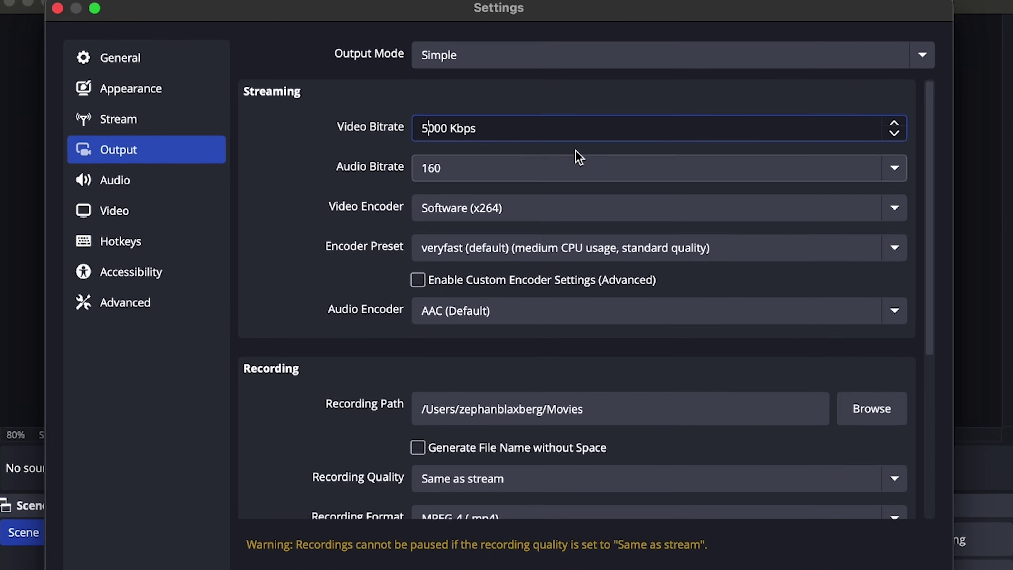
pyautogui.press('BackSpace')
pyautogui.write('10')
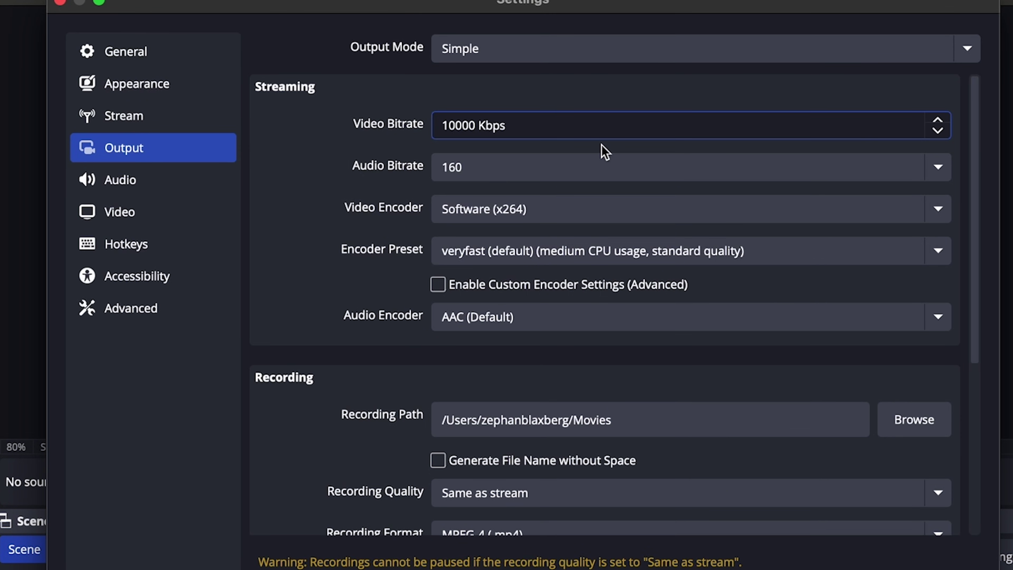
# - Look up YouTube's recommended stereo audio bitrate in the help article and set the streaming audio bitrate to 128
pyautogui.click(596, 79)
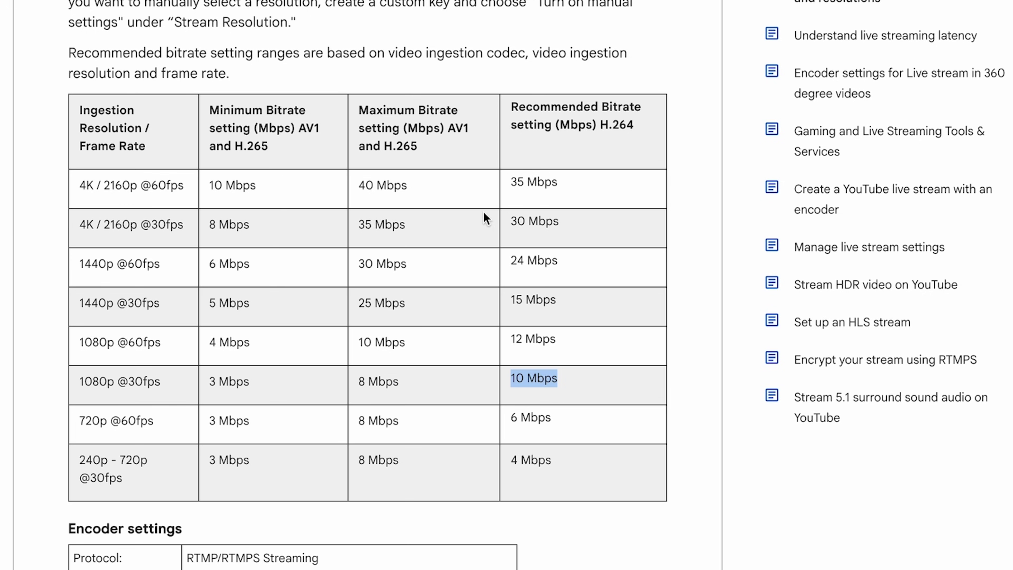
pyautogui.scroll(-10, 486, 218)
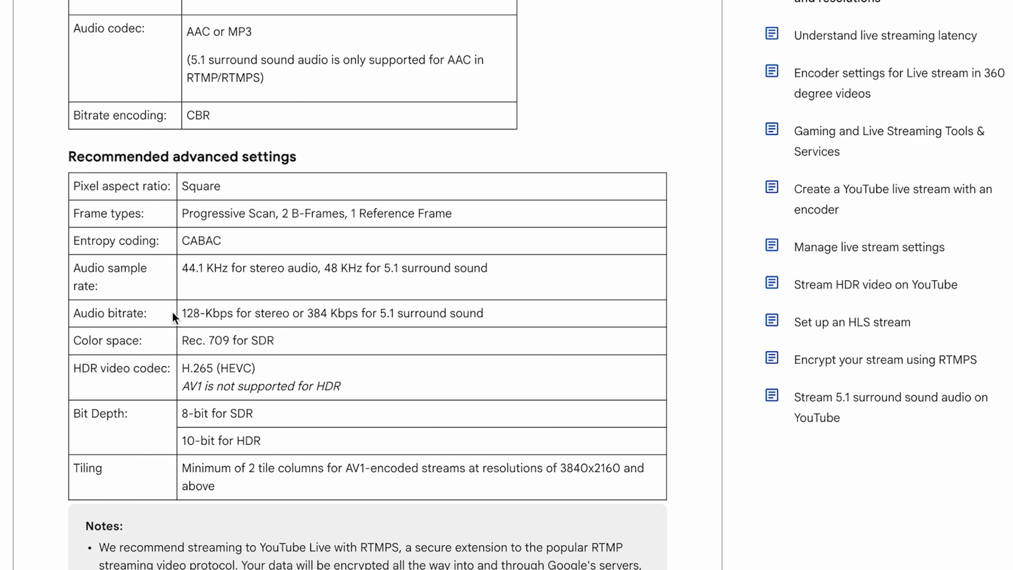
pyautogui.moveTo(182, 313); pyautogui.dragTo(236, 316)
pyautogui.click(237, 316)
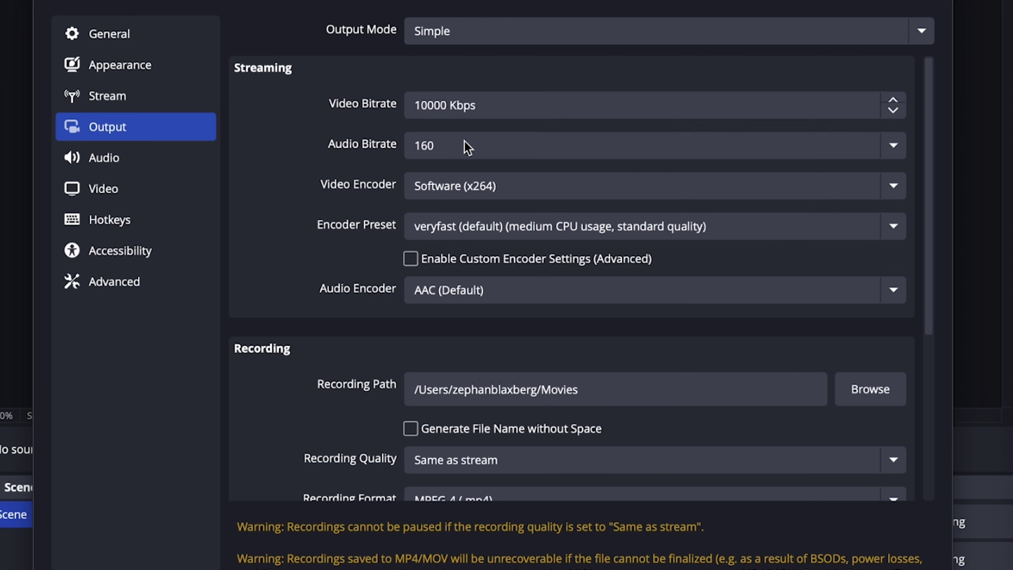
pyautogui.click(463, 147)
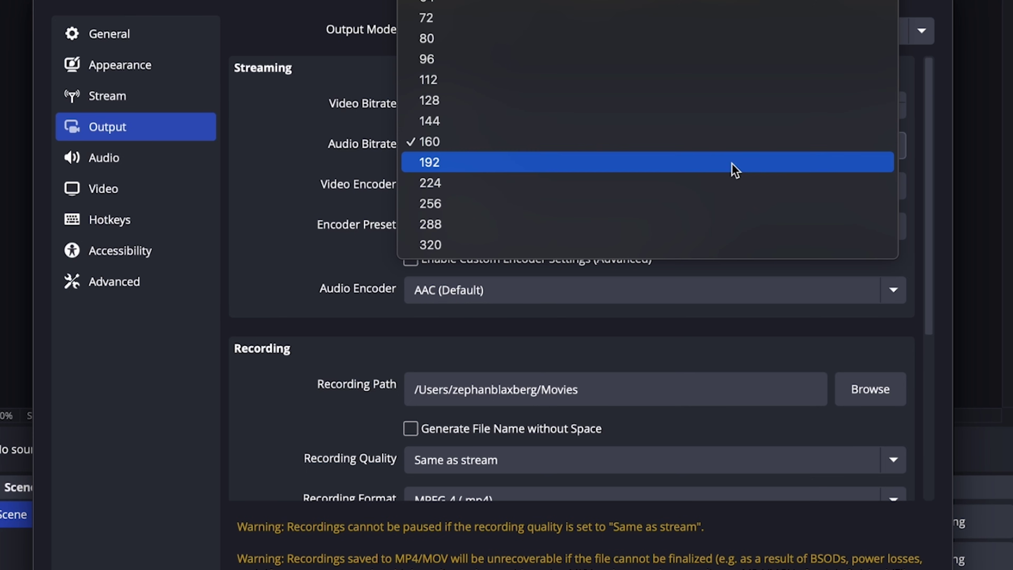
pyautogui.click(593, 105)
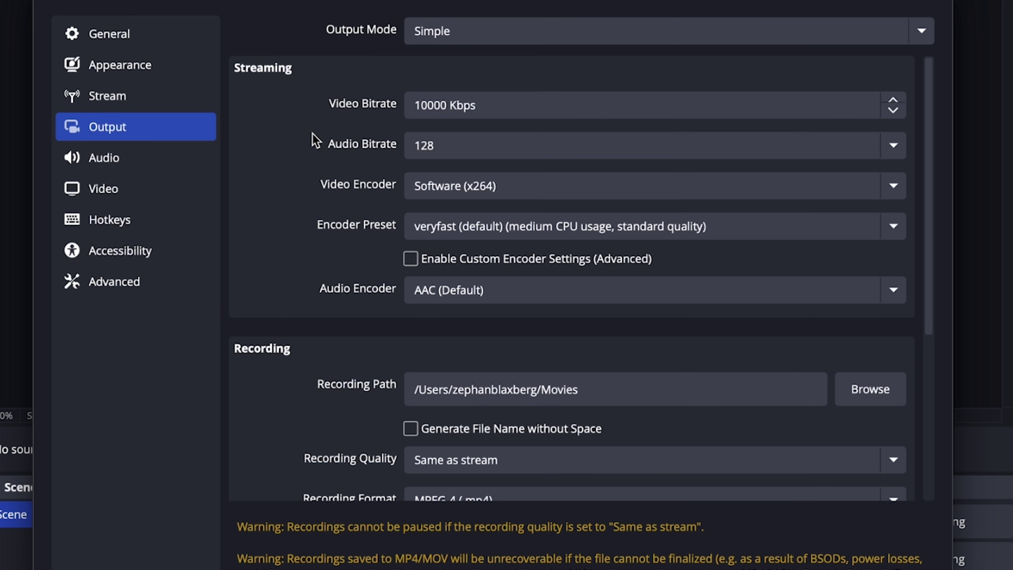
# - Keep Software (x264) as the streaming video encoder and MPEG-4 (.mp4) as the recording format
pyautogui.click(895, 187)
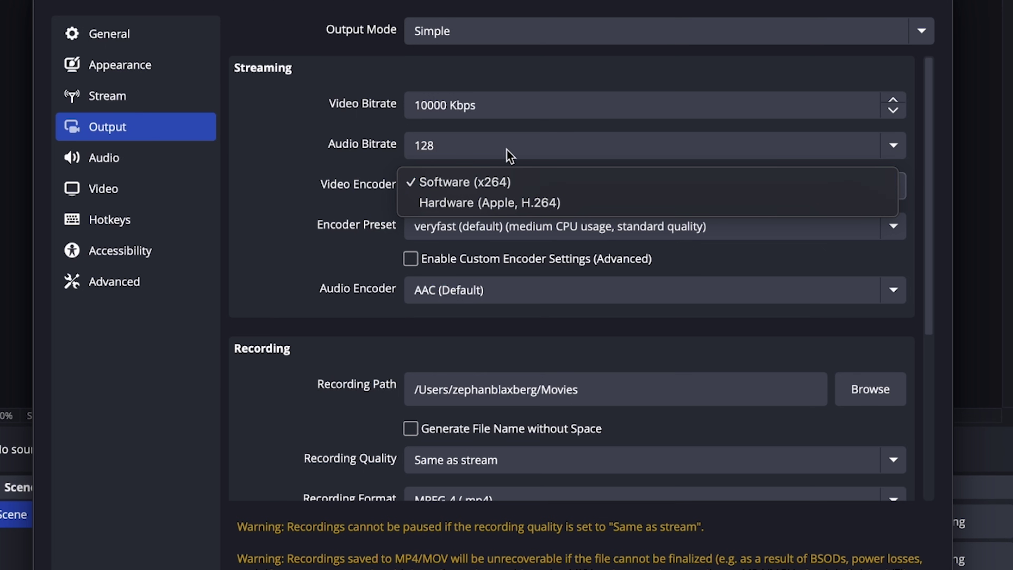
pyautogui.click(509, 183)
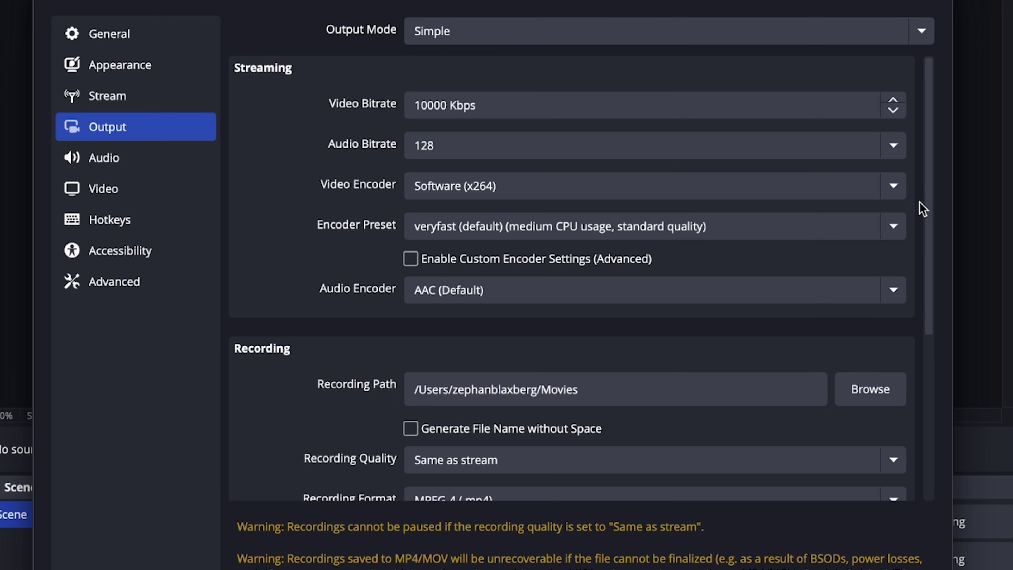
pyautogui.moveTo(930, 192); pyautogui.dragTo(918, 321)
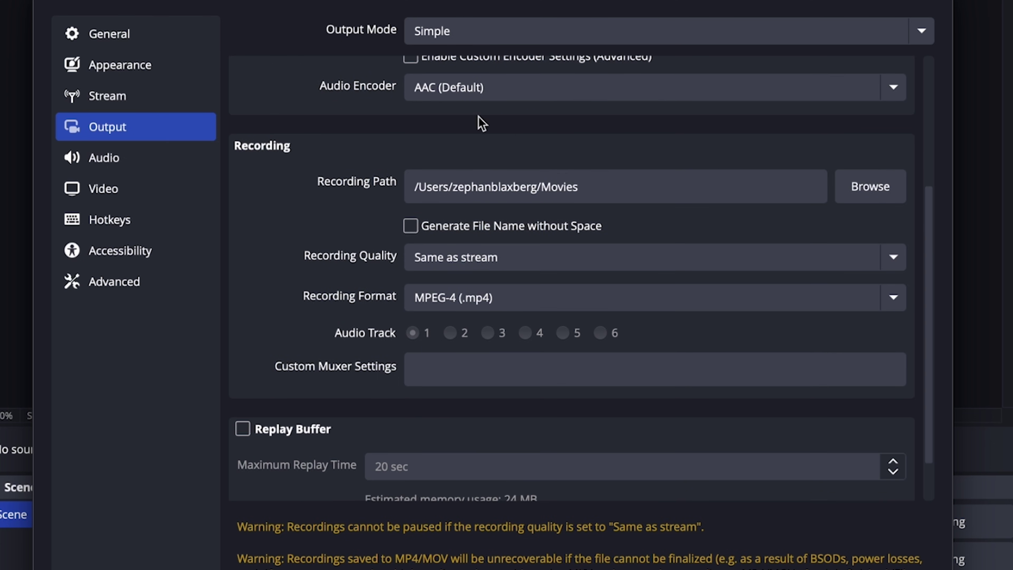
pyautogui.click(418, 188)
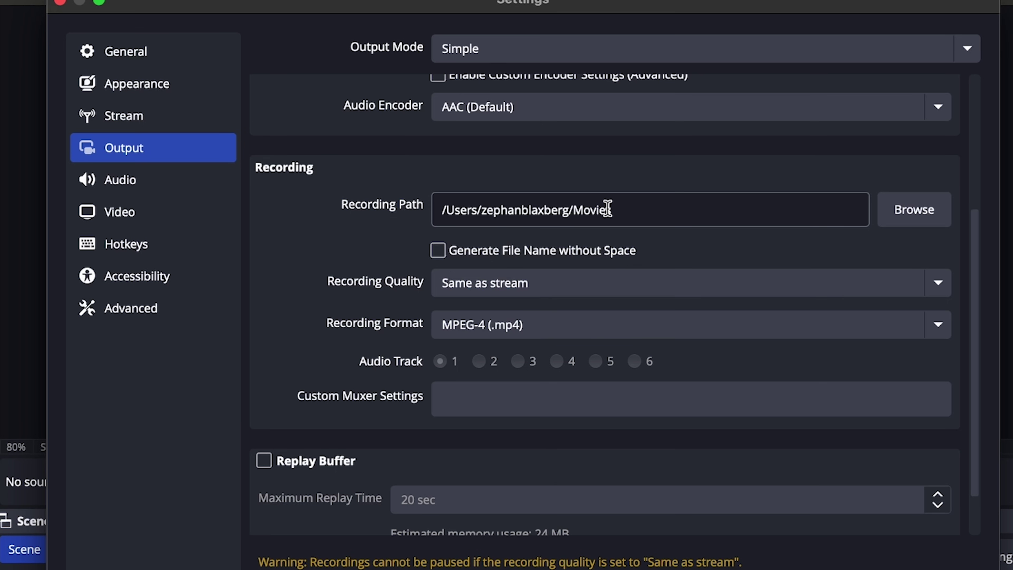
pyautogui.click(521, 294)
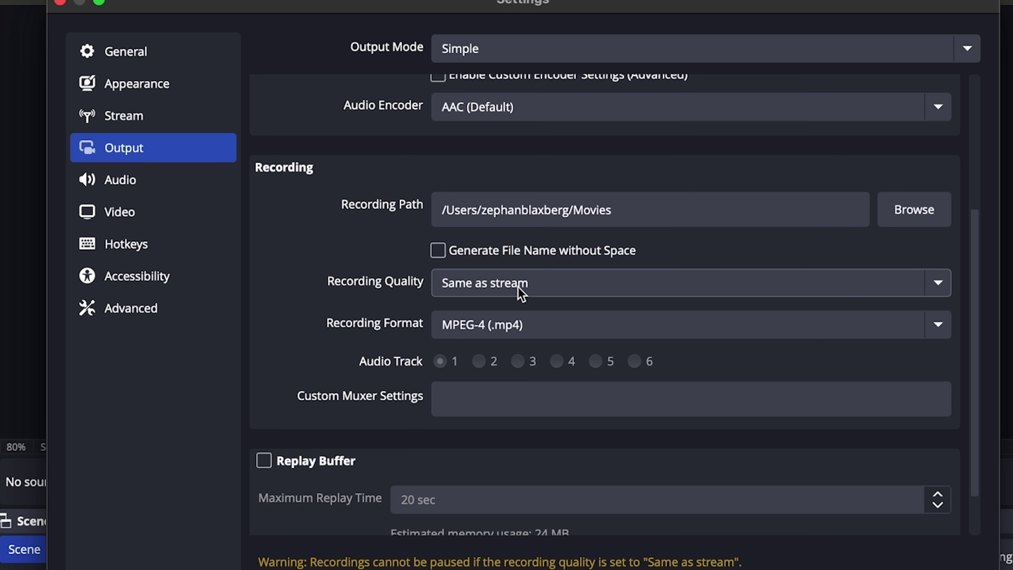
pyautogui.click(934, 326)
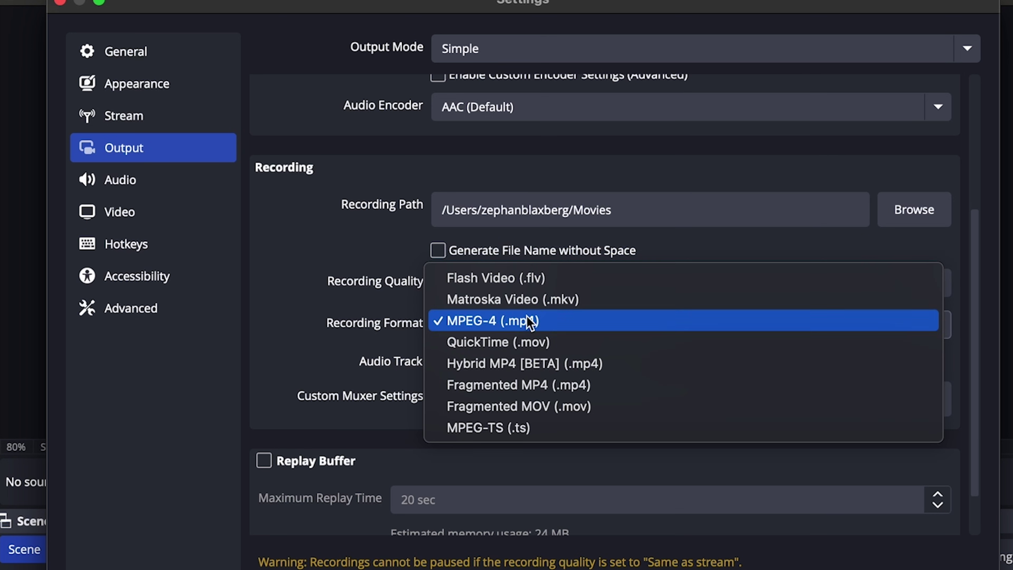
pyautogui.click(323, 306)
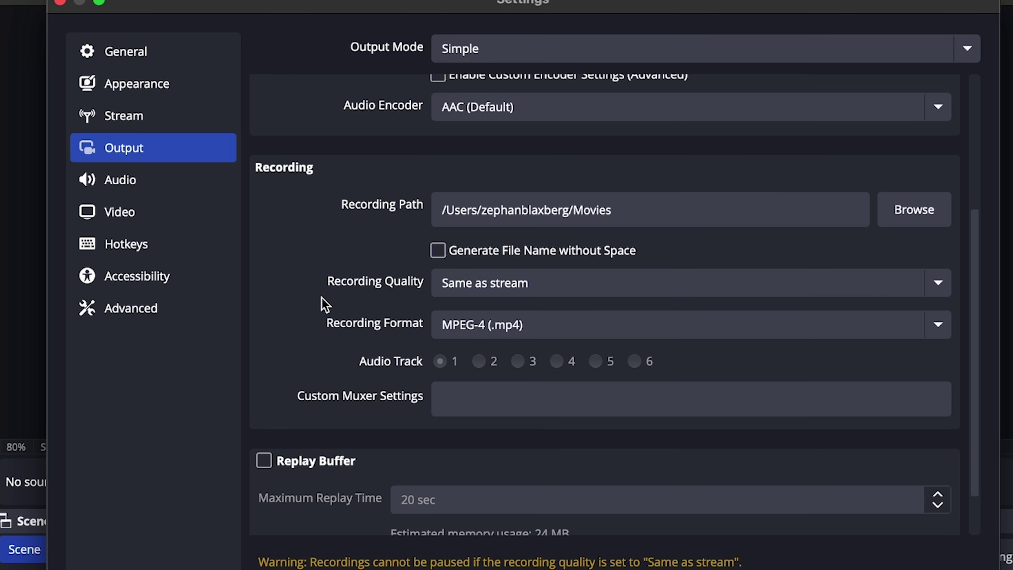
# - Review the audio devices, canvas and output resolutions and frame rate, and save the settings
pyautogui.click(154, 185)
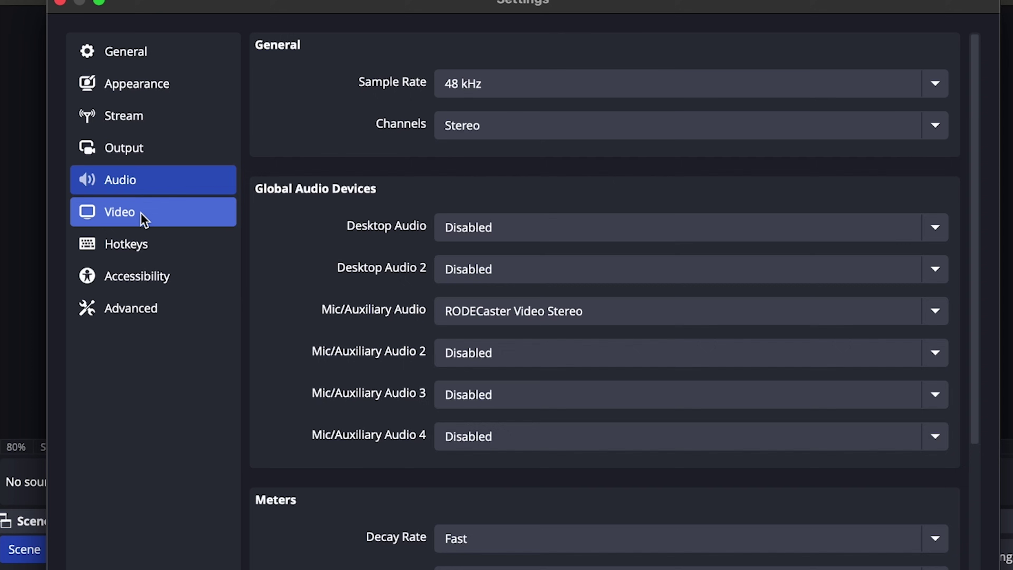
pyautogui.click(144, 220)
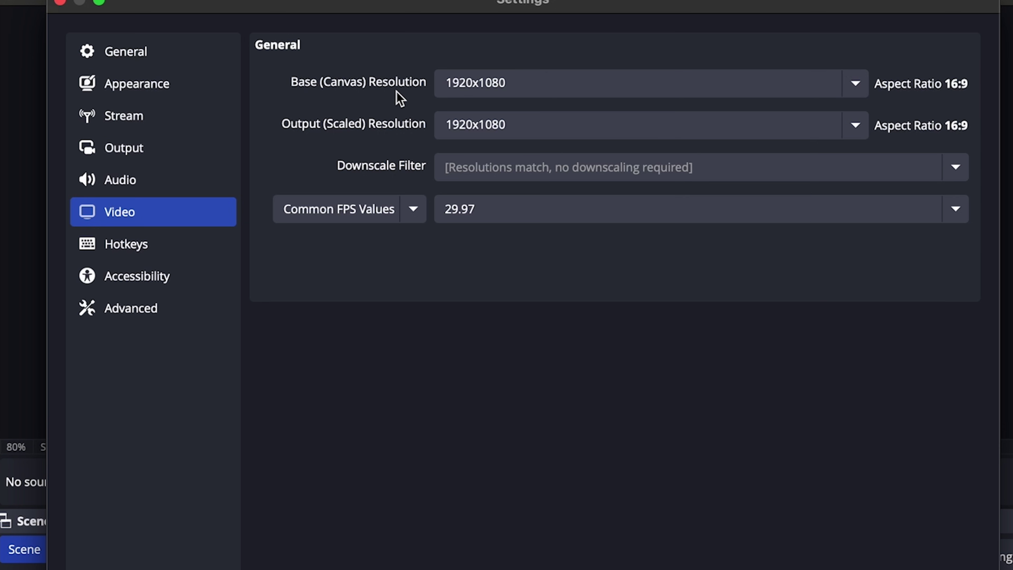
pyautogui.click(465, 94)
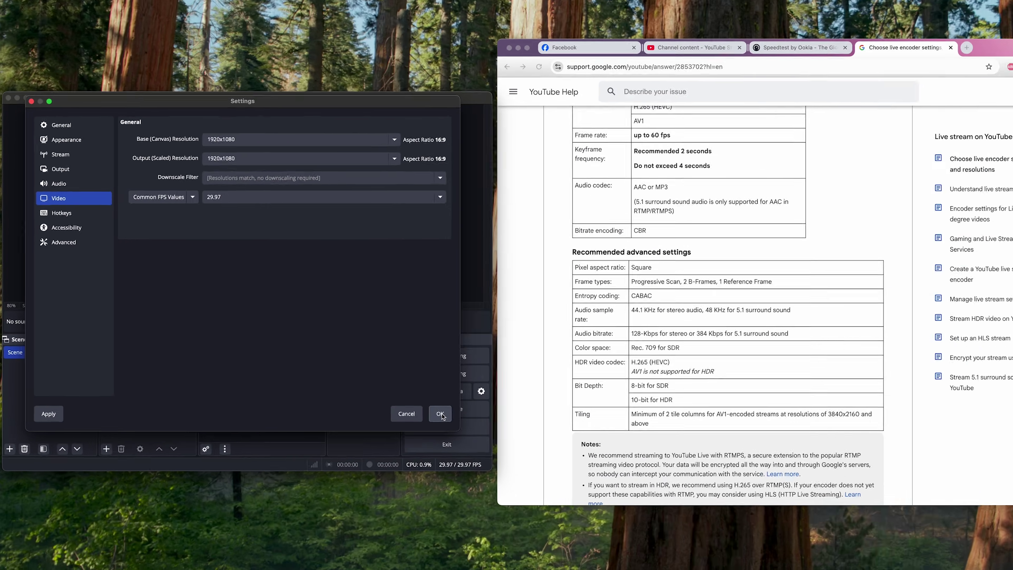
pyautogui.click(614, 505)
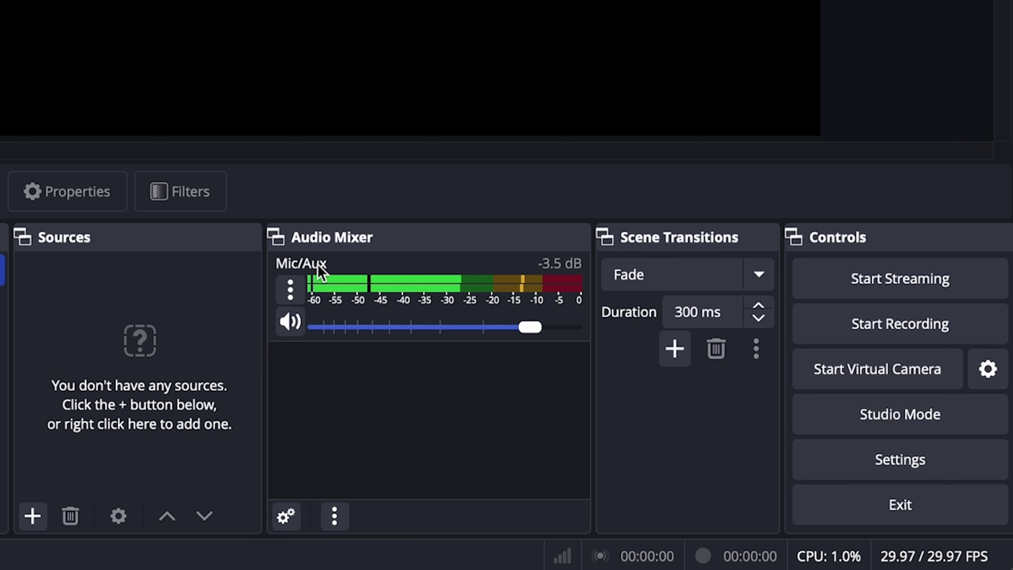
# - Open the properties of the Mic/Aux audio source and check which input device it uses
pyautogui.rightClick(326, 271)
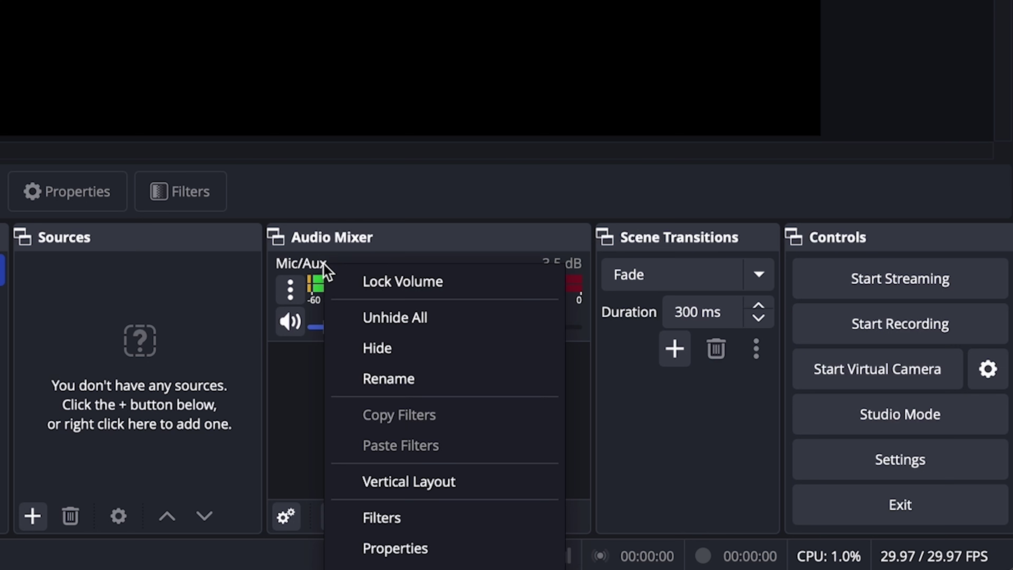
pyautogui.click(421, 555)
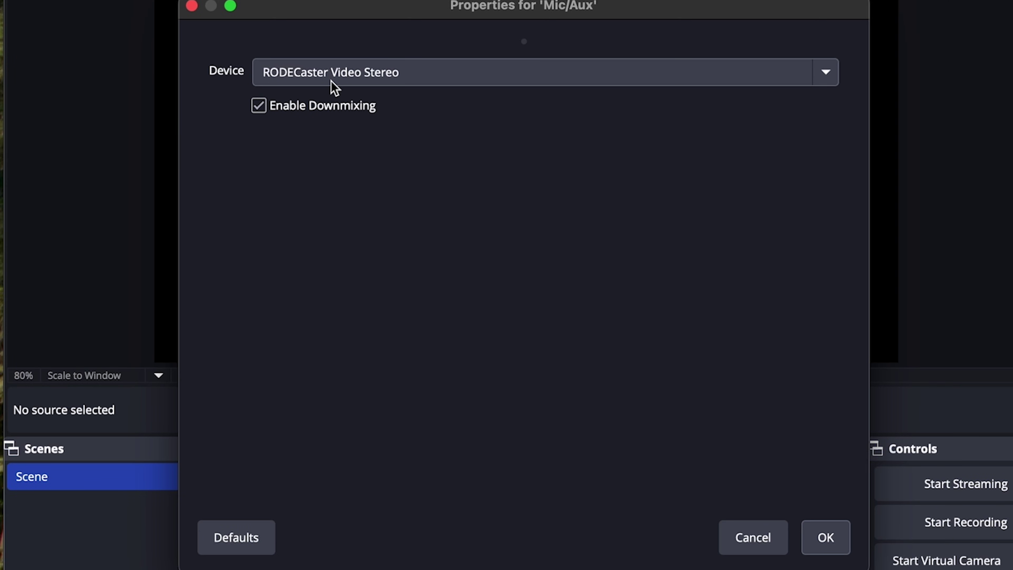
pyautogui.click(331, 81)
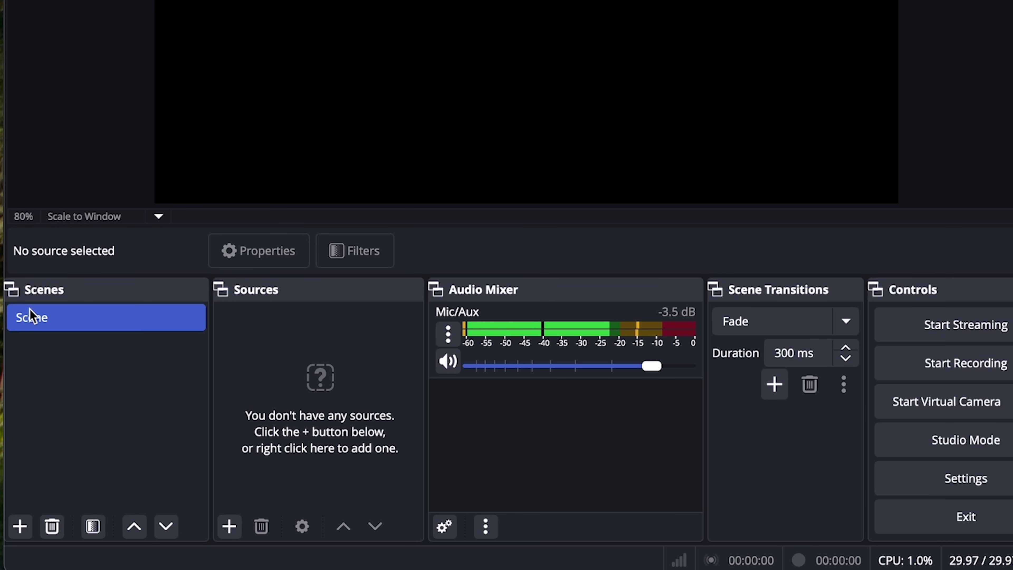
# - Add a new Video Capture Device source to the scene with RODECaster Video as its device
pyautogui.click(229, 527)
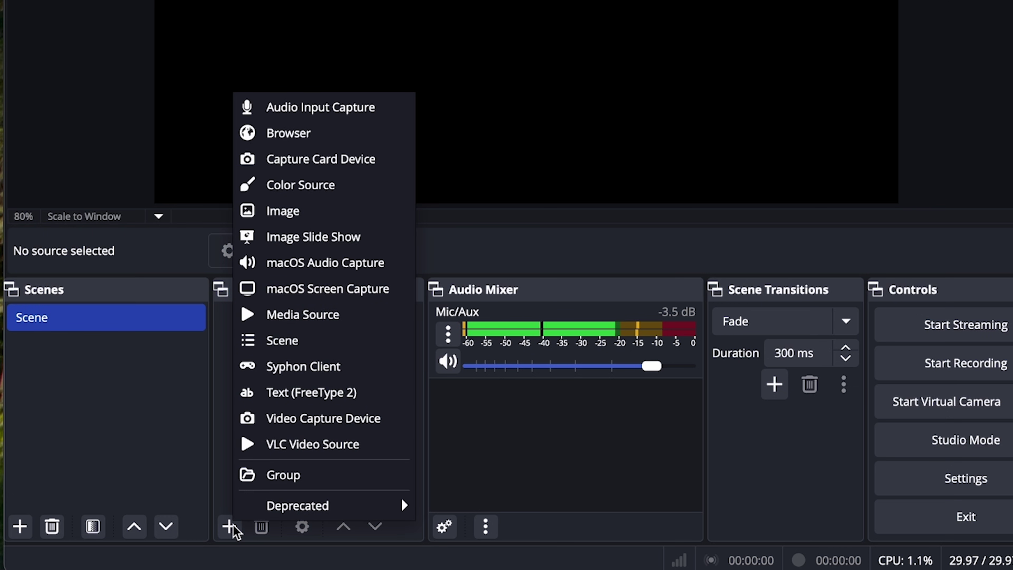
pyautogui.click(321, 418)
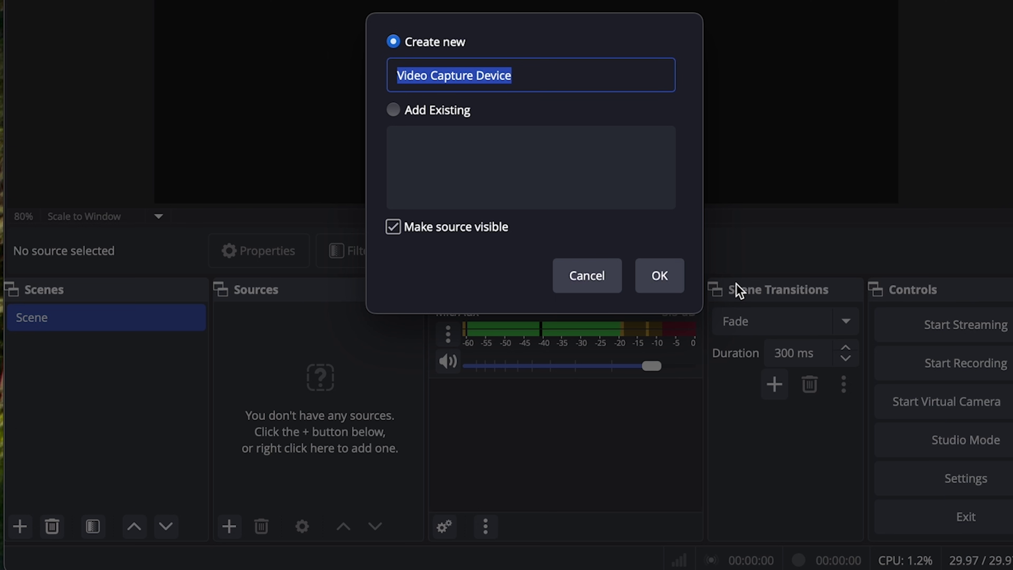
pyautogui.click(659, 276)
pyautogui.click(378, 298)
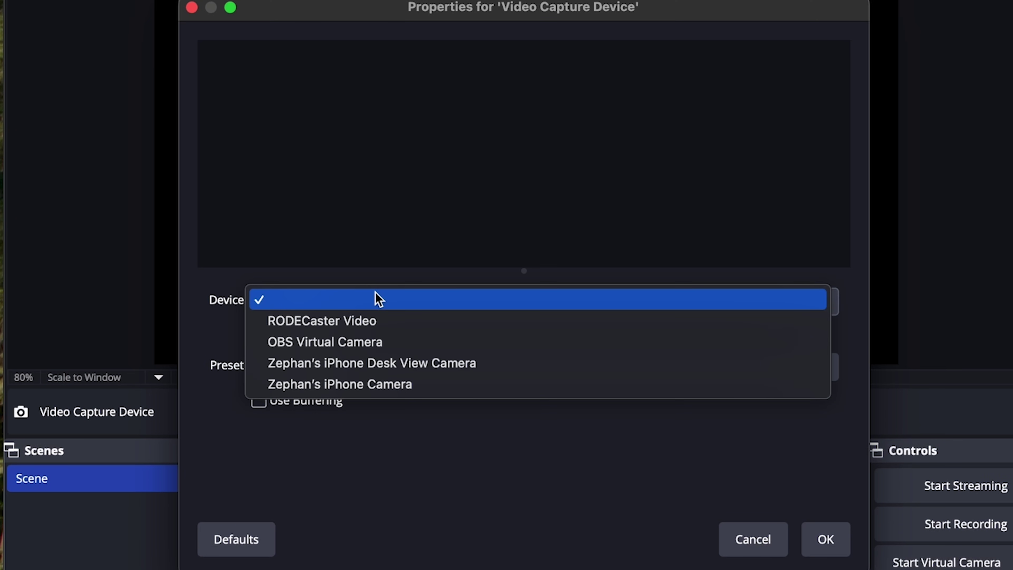
pyautogui.click(379, 321)
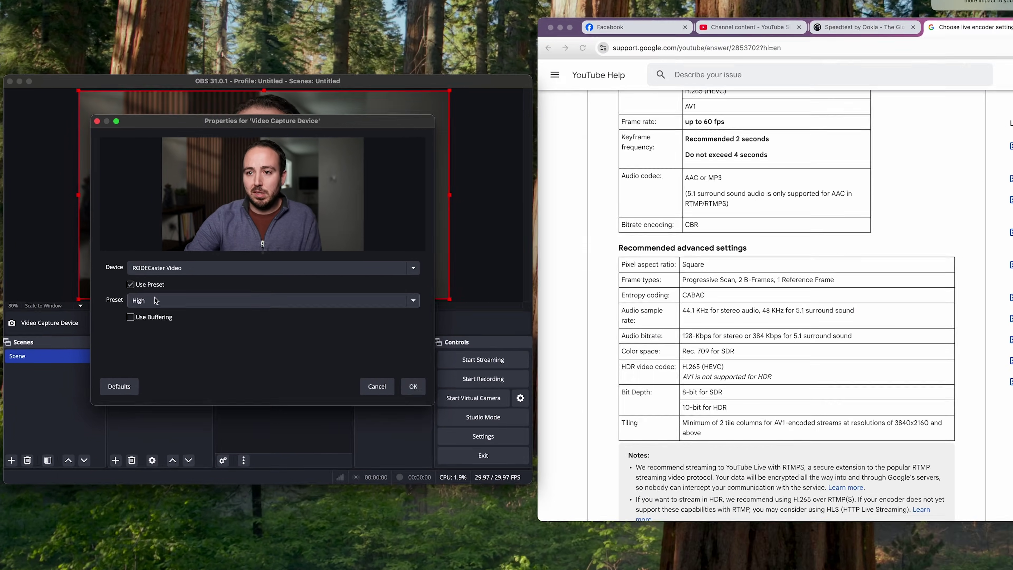
# - Set the video capture device's preset to 1920x1080 and confirm its properties
pyautogui.click(161, 300)
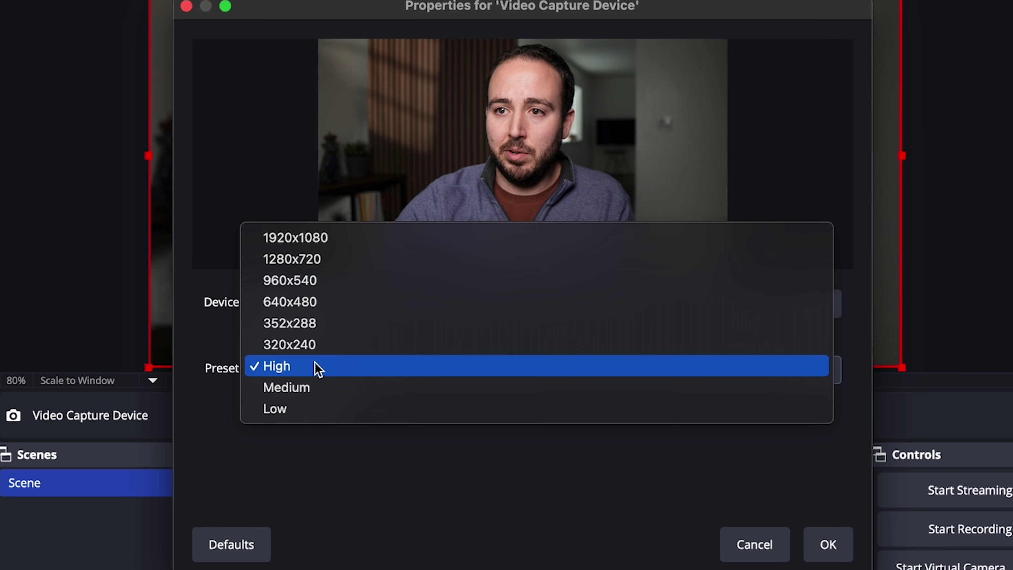
pyautogui.click(327, 241)
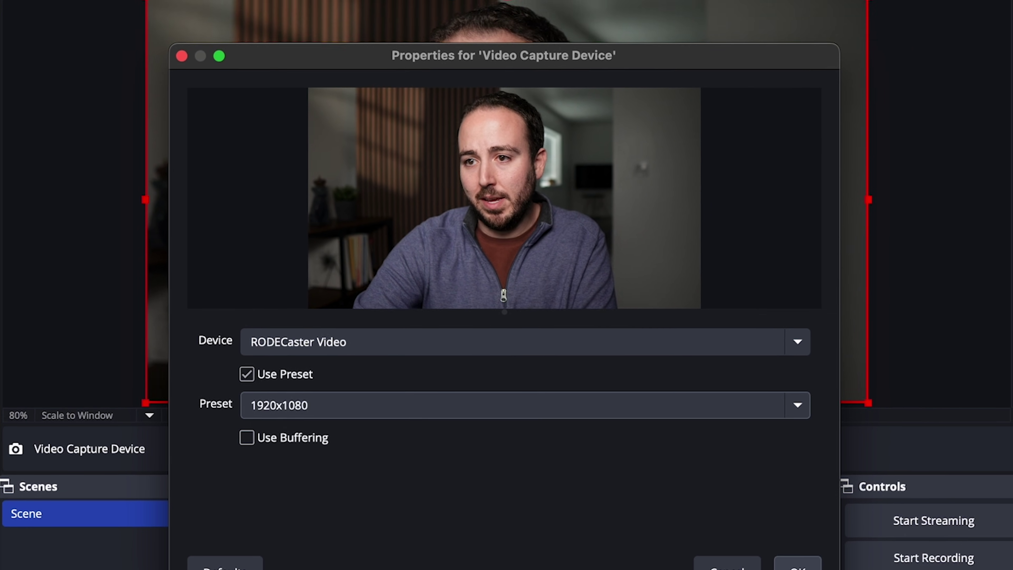
pyautogui.click(828, 544)
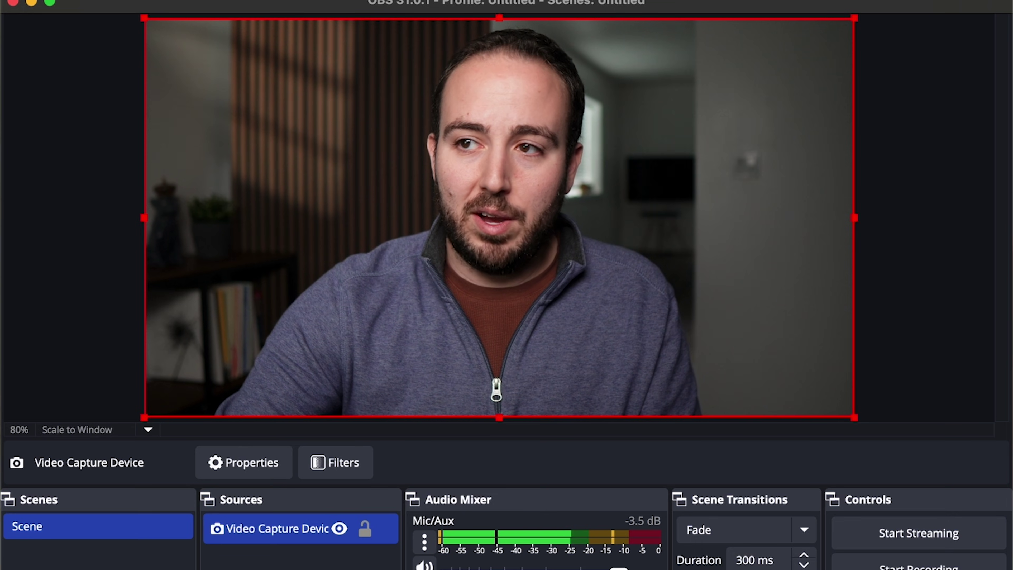
# - Shrink the camera source within the canvas and restore its size with the Fit to screen transform
pyautogui.moveTo(857, 420); pyautogui.dragTo(740, 353)
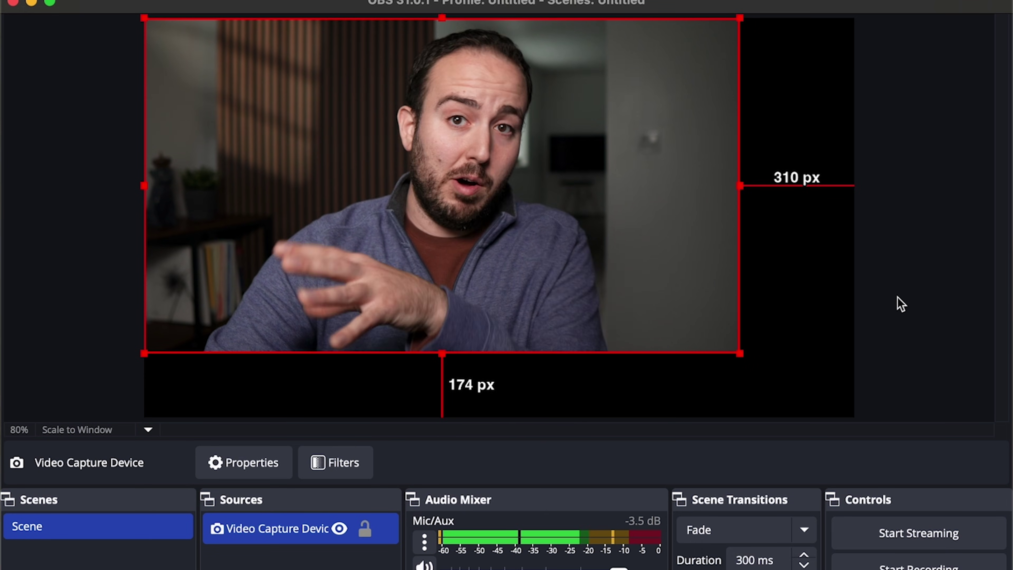
pyautogui.rightClick(580, 219)
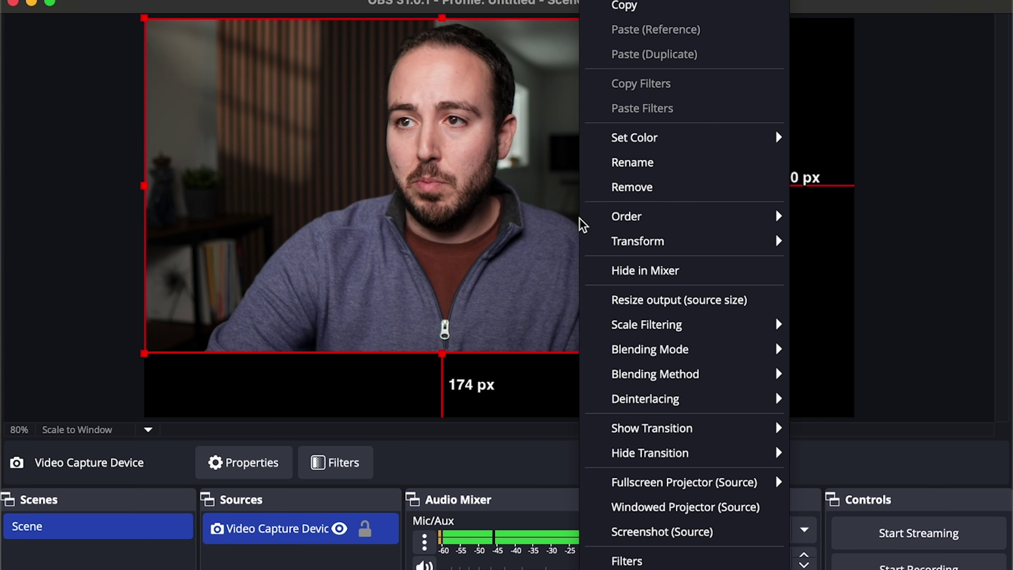
pyautogui.moveTo(690, 236)
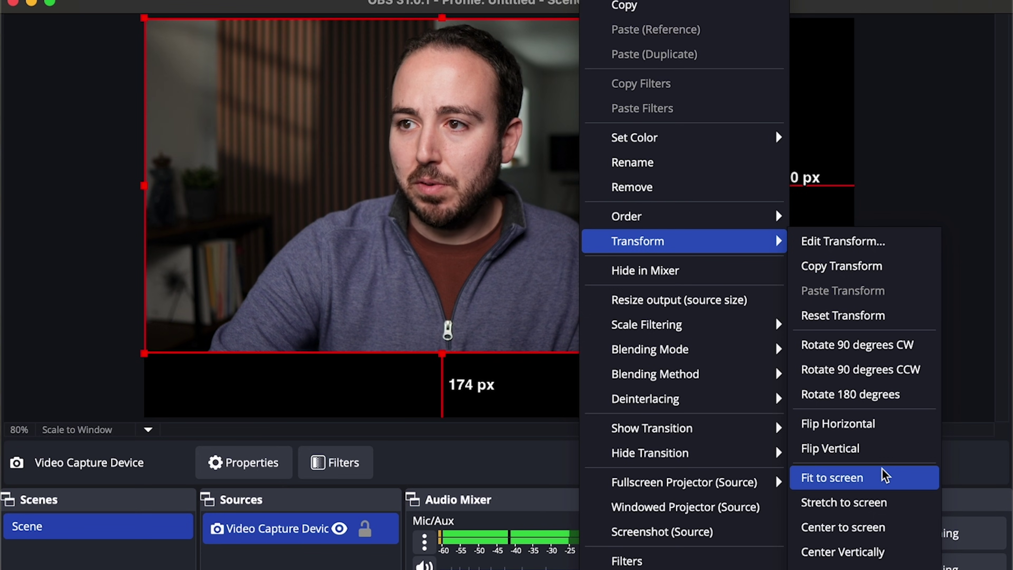
pyautogui.click(883, 477)
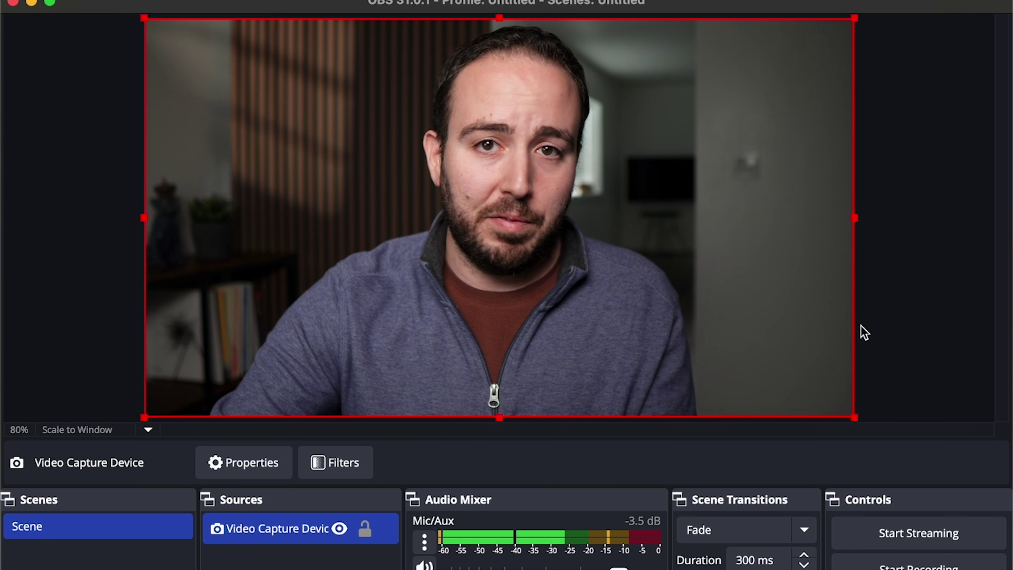
# - Enlarge the camera source beyond the canvas edges and fit it back to the screen
pyautogui.moveTo(855, 417); pyautogui.dragTo(986, 511)
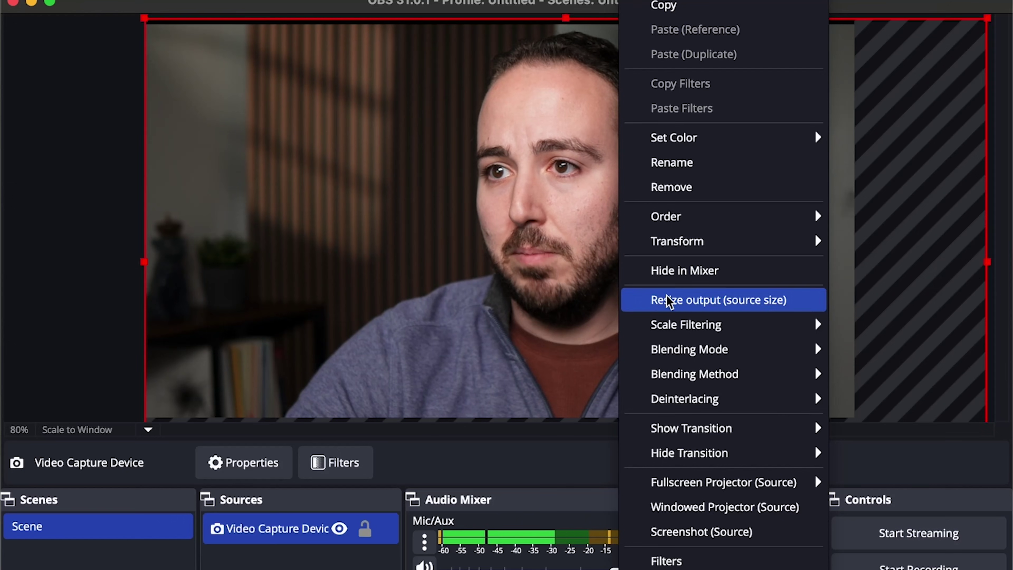
pyautogui.moveTo(791, 398)
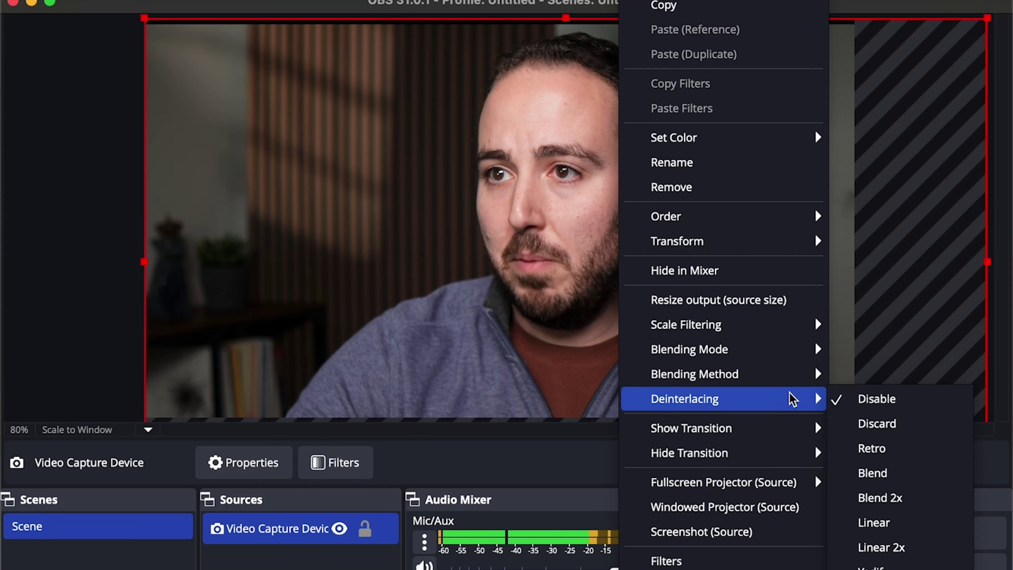
pyautogui.moveTo(773, 247)
pyautogui.click(893, 478)
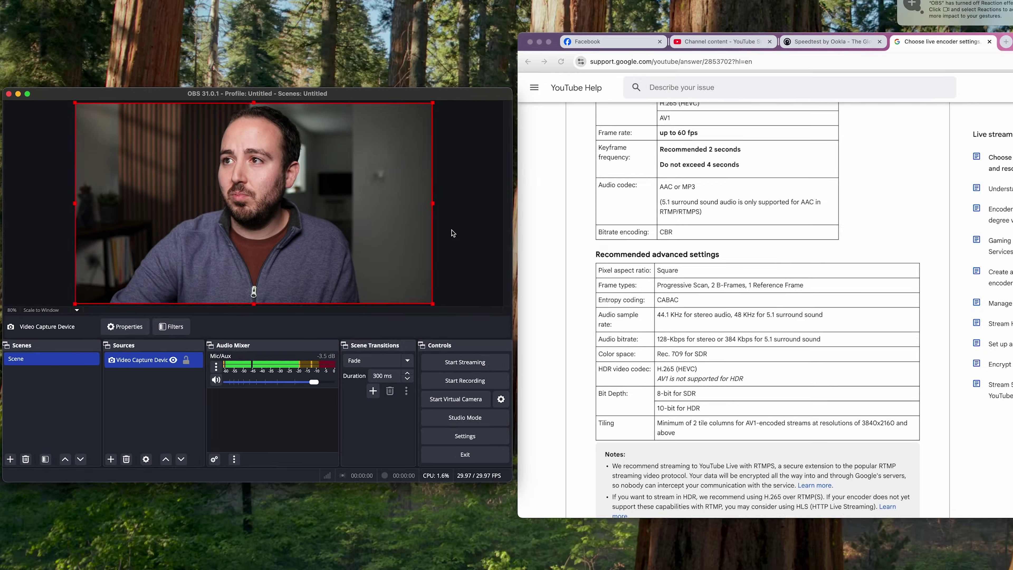
# - Switch to the browser, close the YouTube Help and Speedtest pages, and bring up the Facebook page
pyautogui.press('super+w')
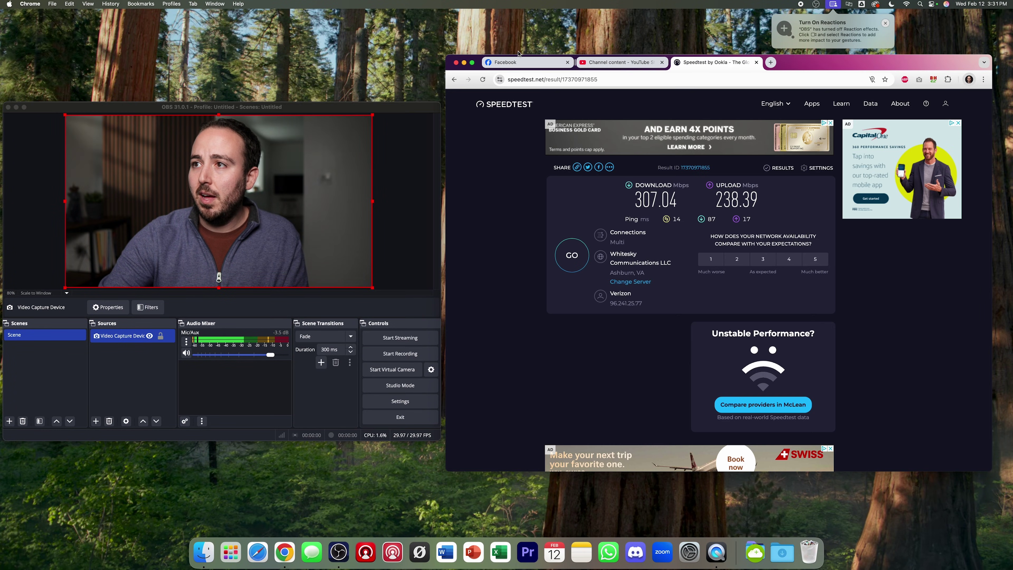
pyautogui.click(756, 63)
pyautogui.hotkey('ctrl', 'shift', 'Tab')
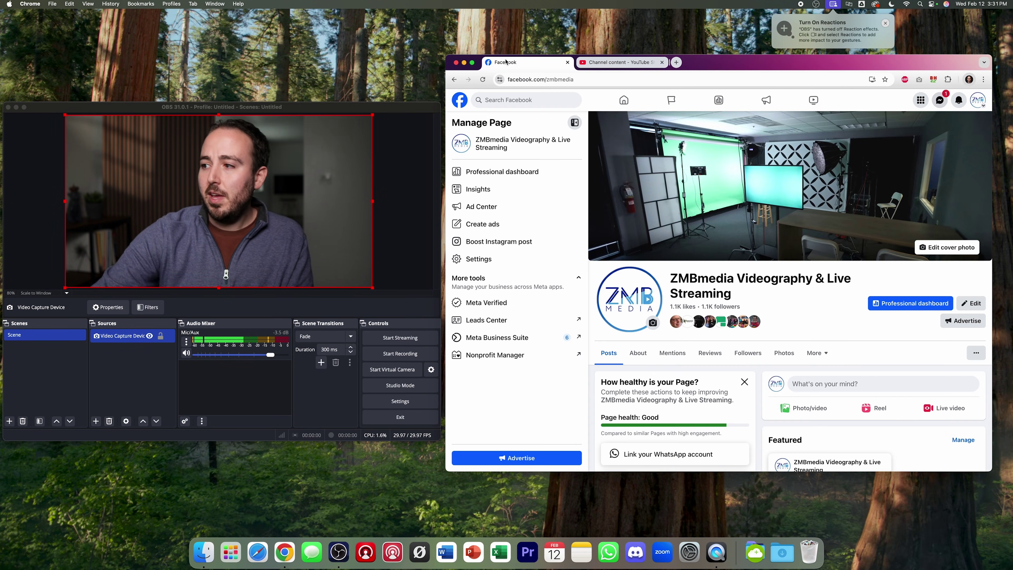
# - Start a live video from the Facebook page with a test broadcast created before going live
pyautogui.click(952, 406)
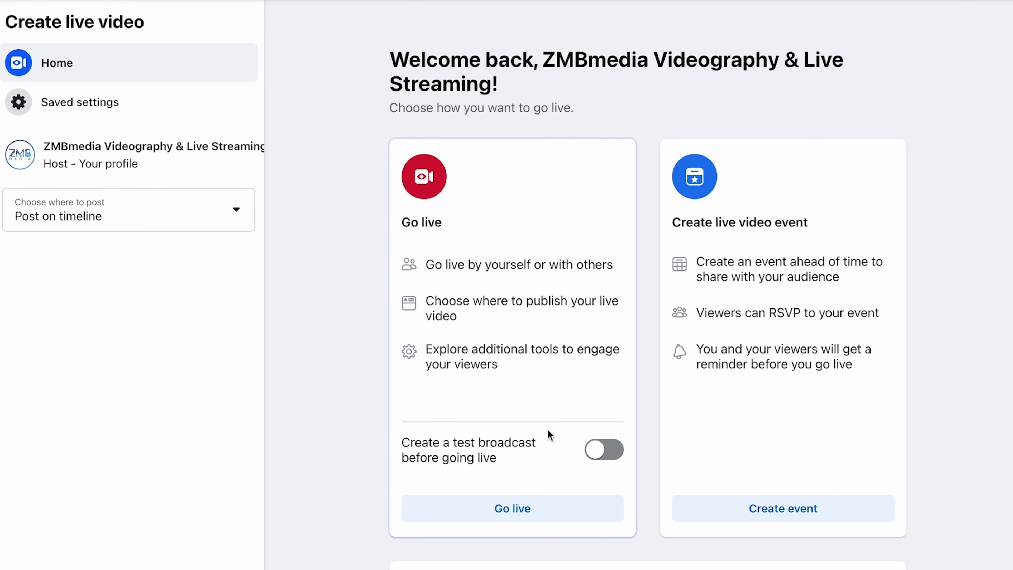
pyautogui.click(613, 449)
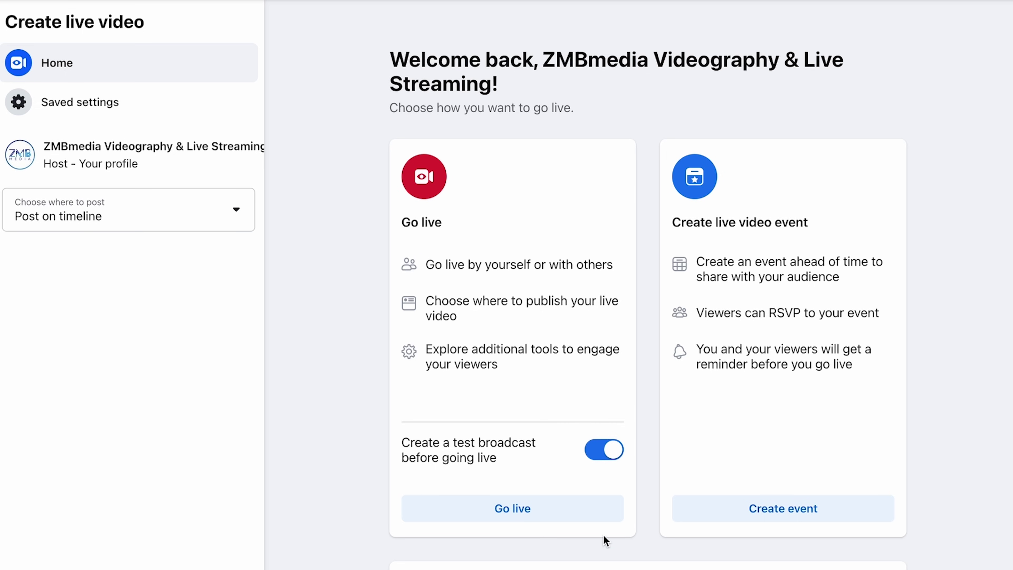
pyautogui.click(524, 514)
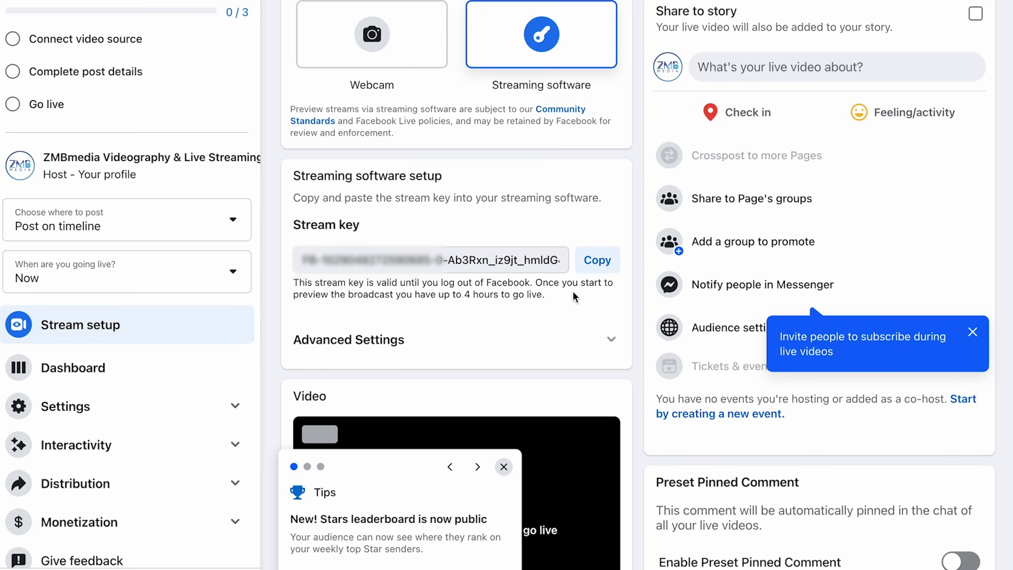
# - Expand the advanced settings of Facebook's streaming software setup and dismiss the tips popup to reach the server URL
pyautogui.click(586, 339)
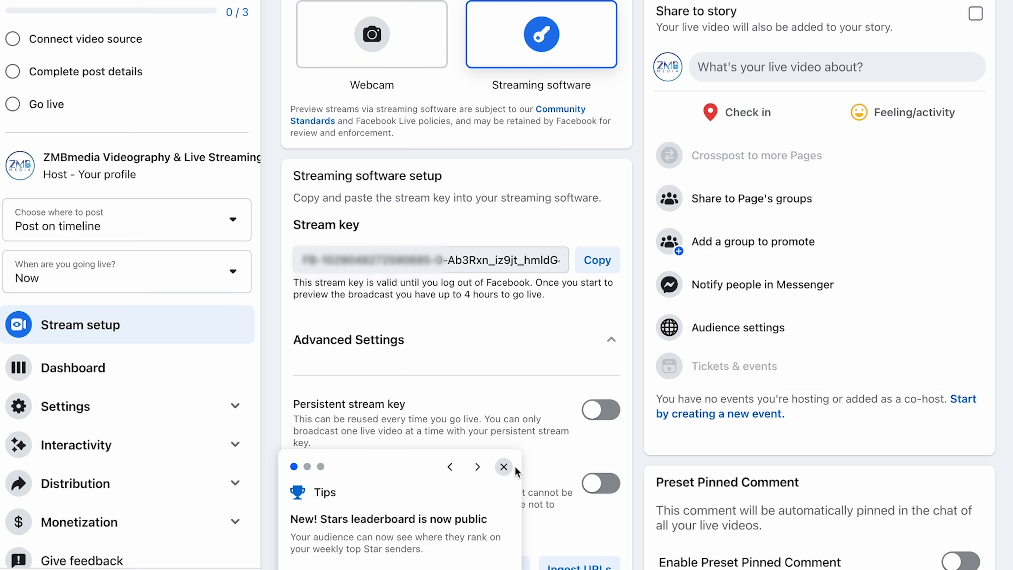
pyautogui.click(502, 466)
pyautogui.click(502, 439)
pyautogui.click(502, 439)
pyautogui.scroll(-2, 478, 439)
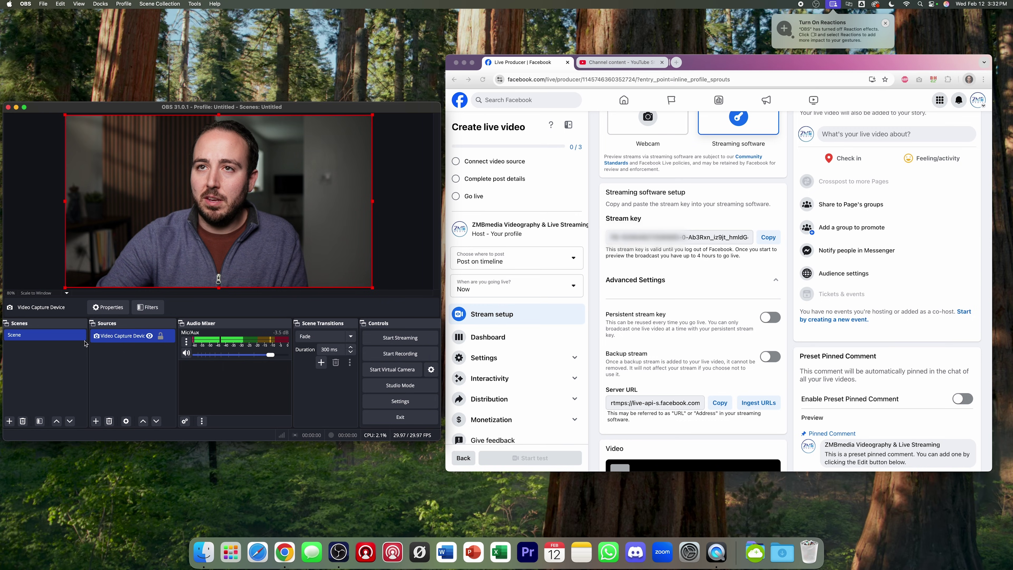
# - Switch to OBS, open the stream settings and choose Facebook Live as the streaming service
pyautogui.click(27, 4)
pyautogui.click(34, 38)
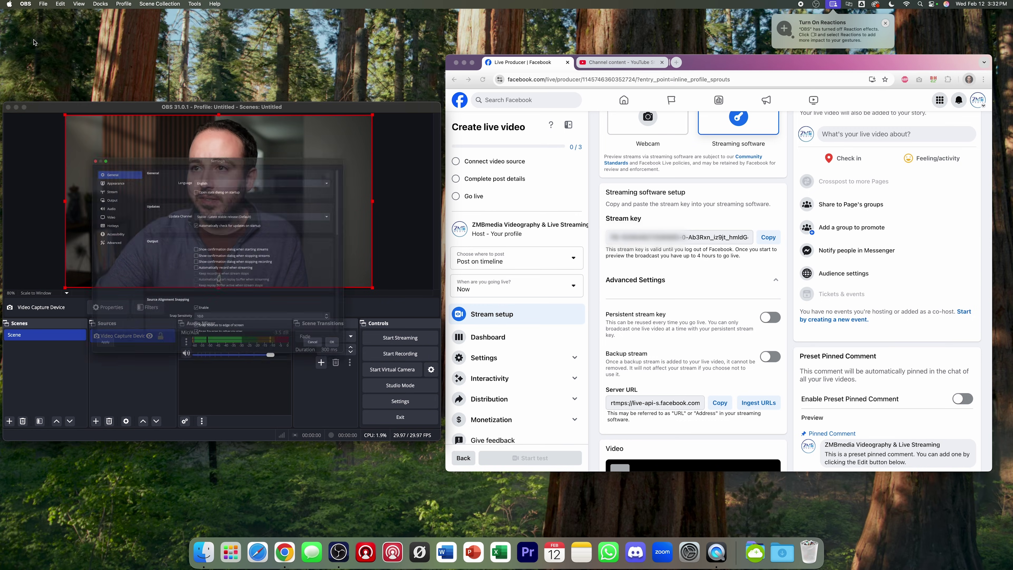
pyautogui.click(67, 159)
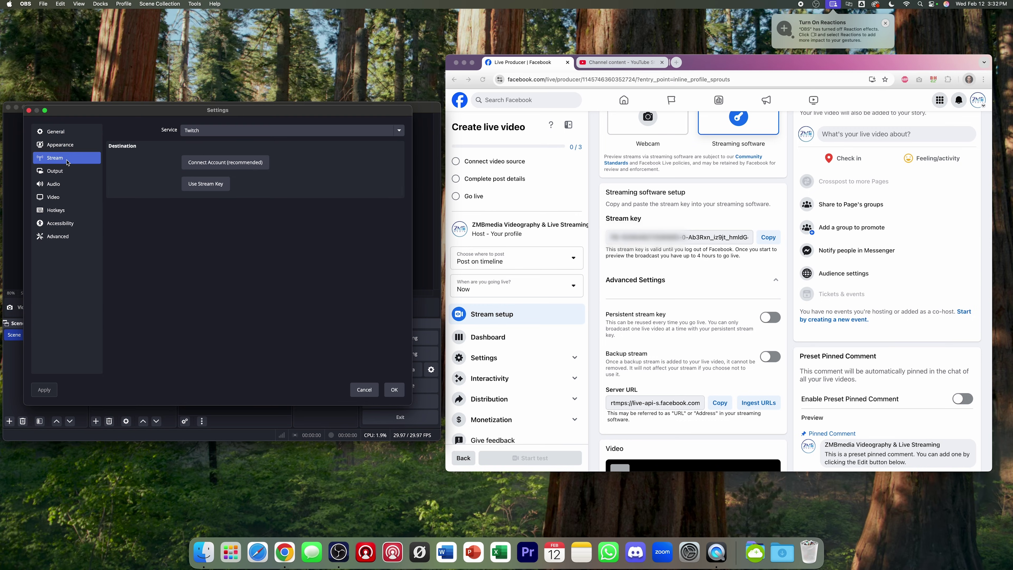
pyautogui.click(239, 132)
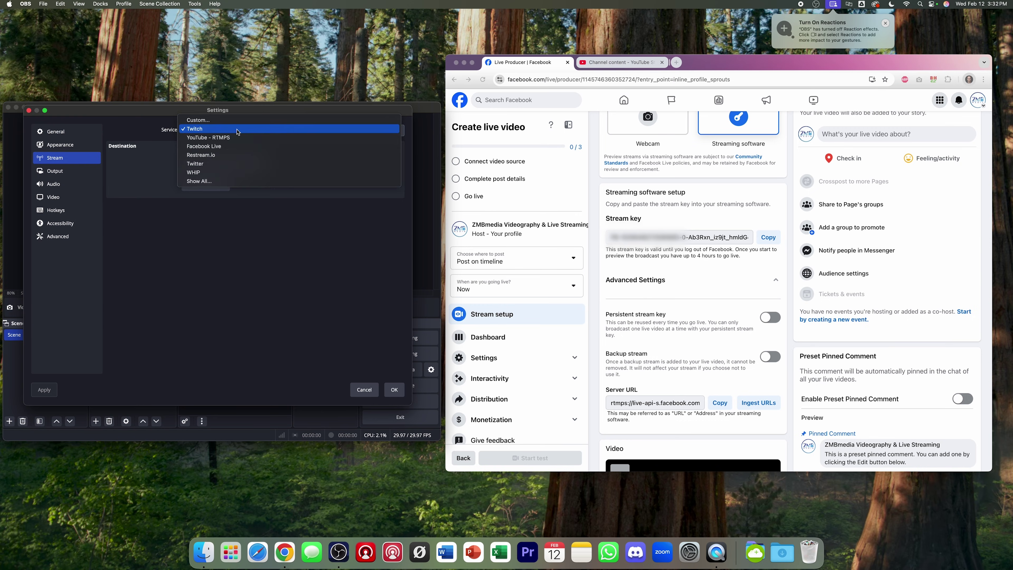
pyautogui.click(228, 148)
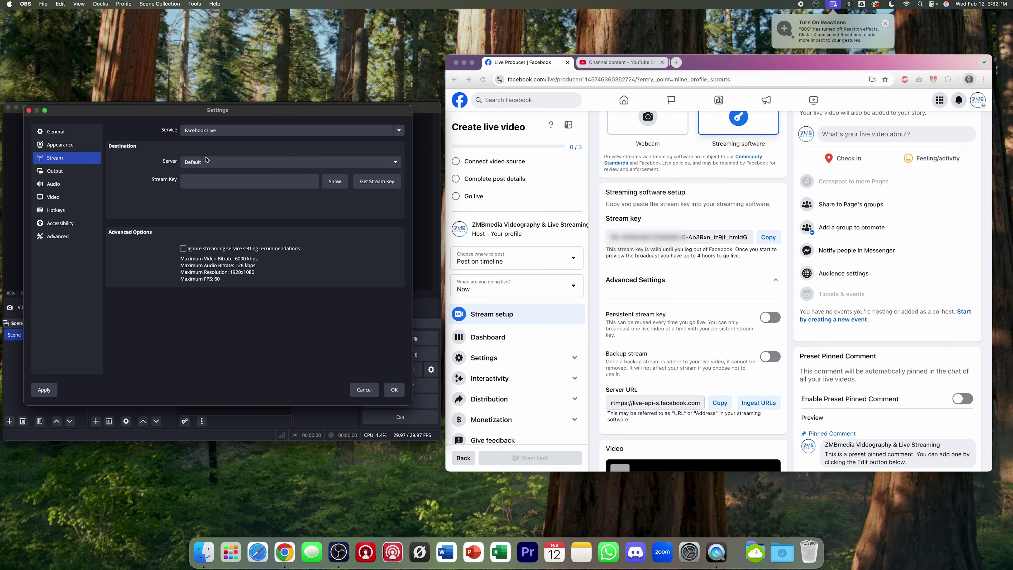
# - Switch the streaming service to Custom to check its server and stream key fields, and return to Facebook Live
pyautogui.click(214, 136)
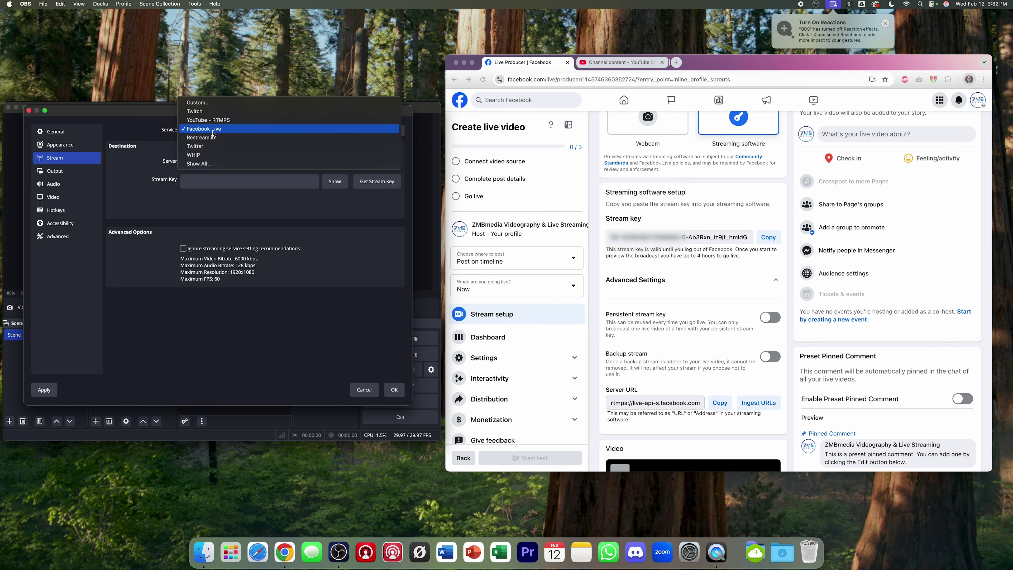
pyautogui.click(212, 105)
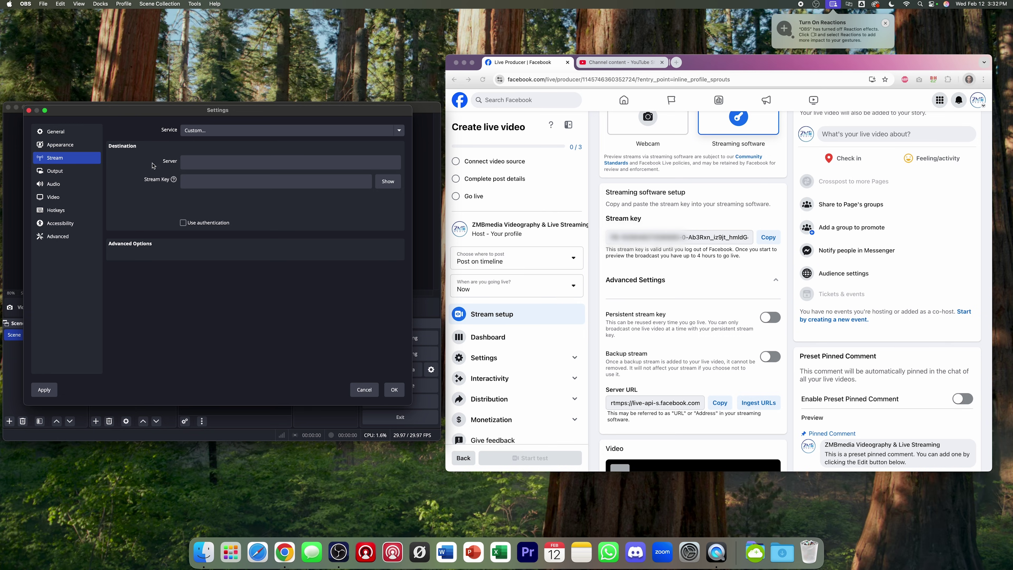
pyautogui.click(205, 129)
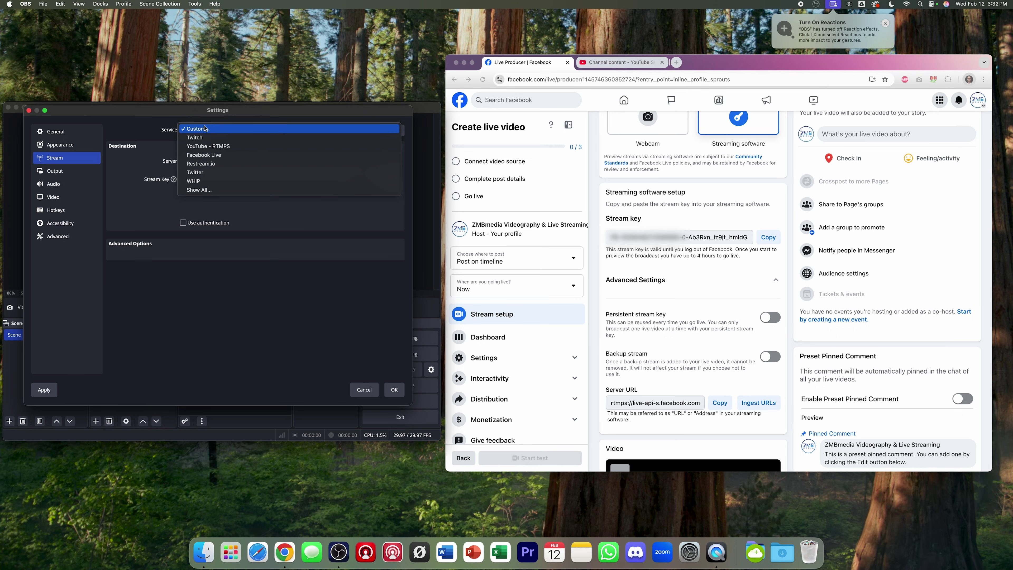
pyautogui.click(214, 155)
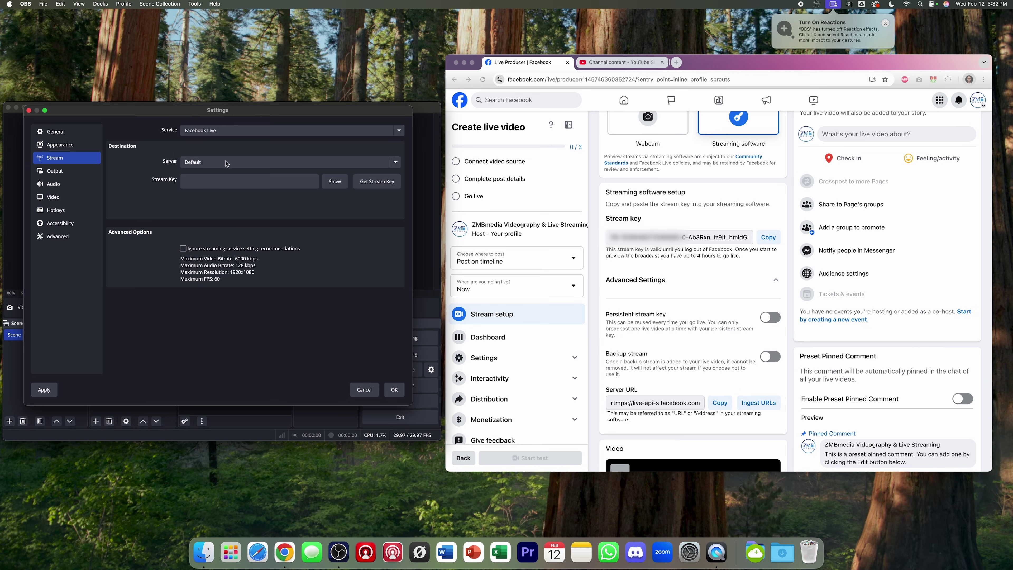
# - Copy the stream key from Facebook's streaming software setup and paste it into the OBS stream key field
pyautogui.click(701, 251)
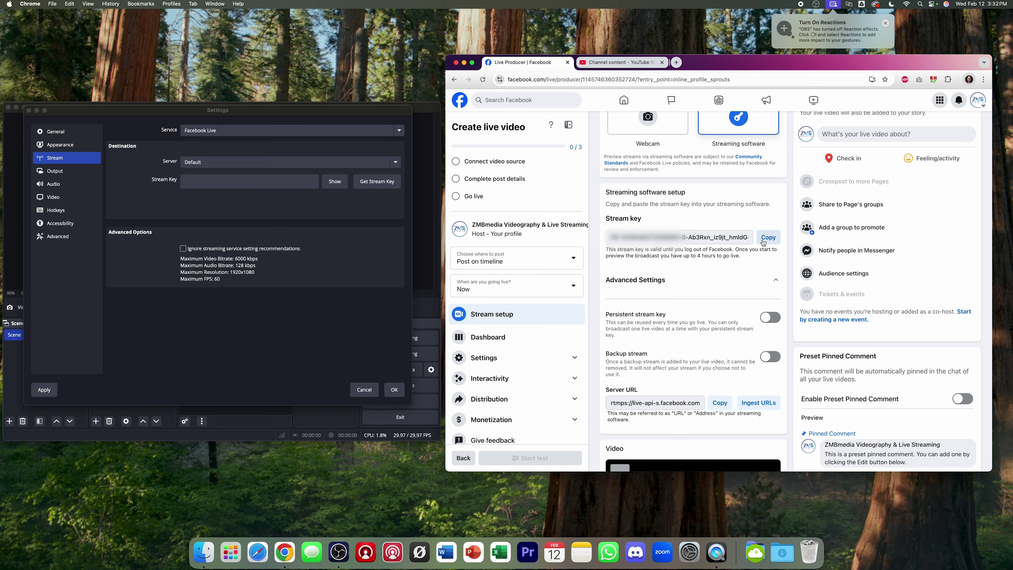
pyautogui.rightClick(197, 184)
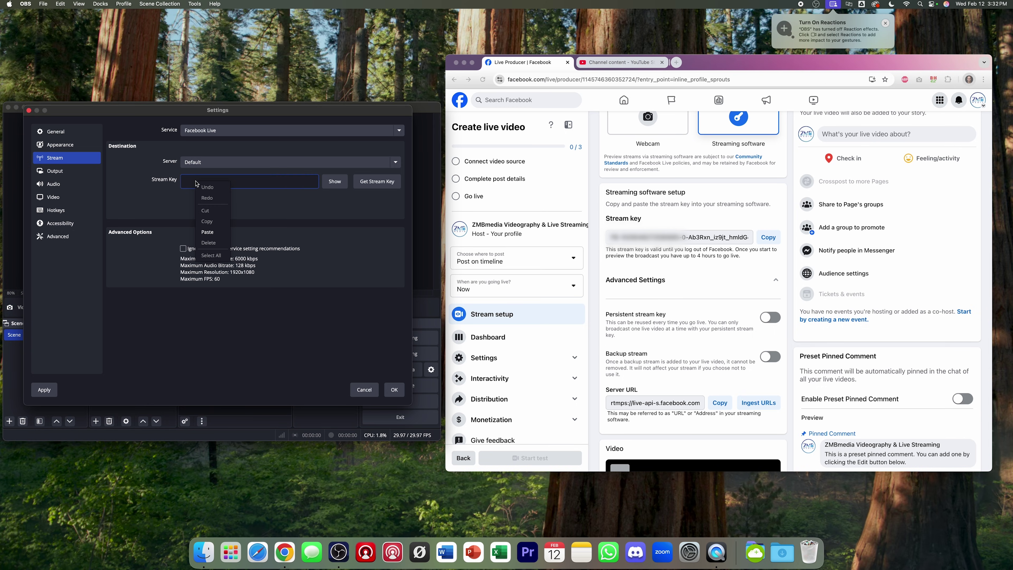
pyautogui.click(219, 233)
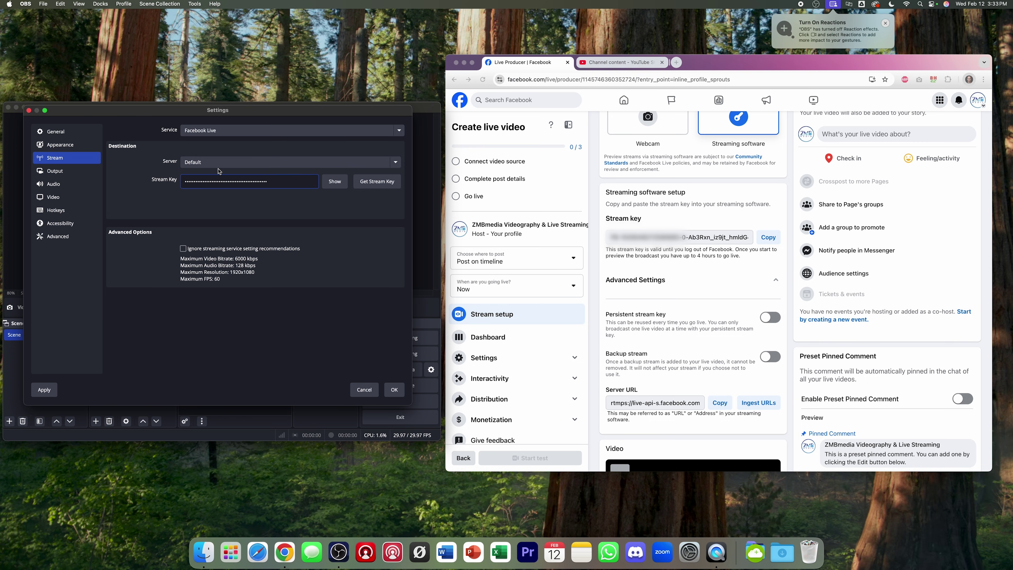
# - Set the streaming video bitrate to 6000 Kbps in the output settings and return to the stream settings
pyautogui.click(78, 176)
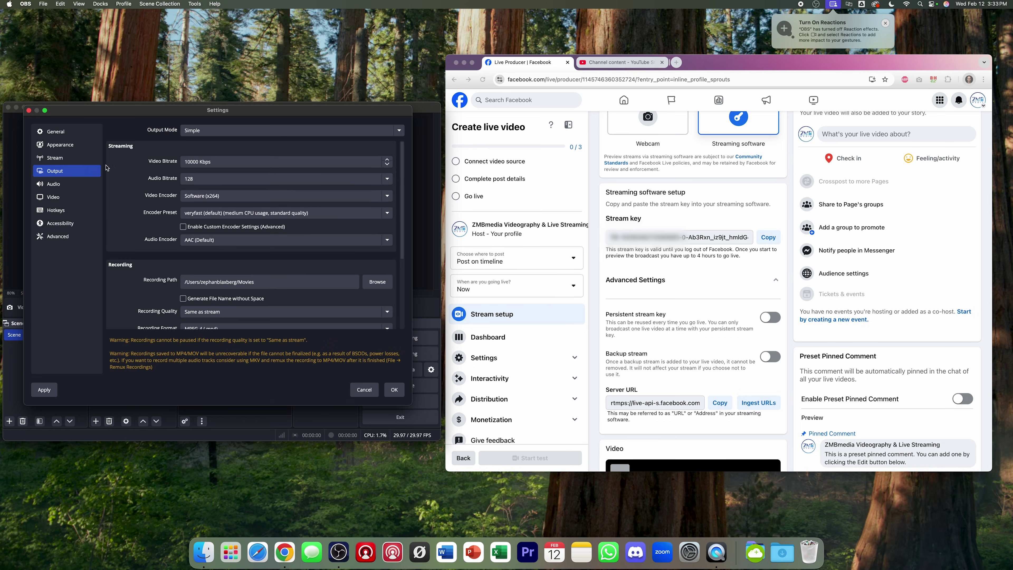
pyautogui.click(300, 160)
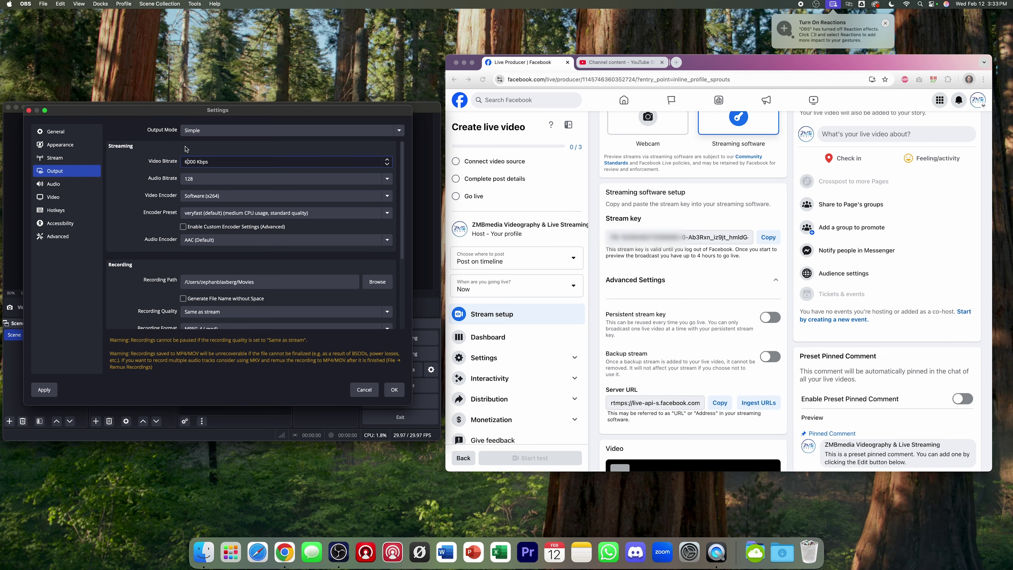
pyautogui.click(55, 157)
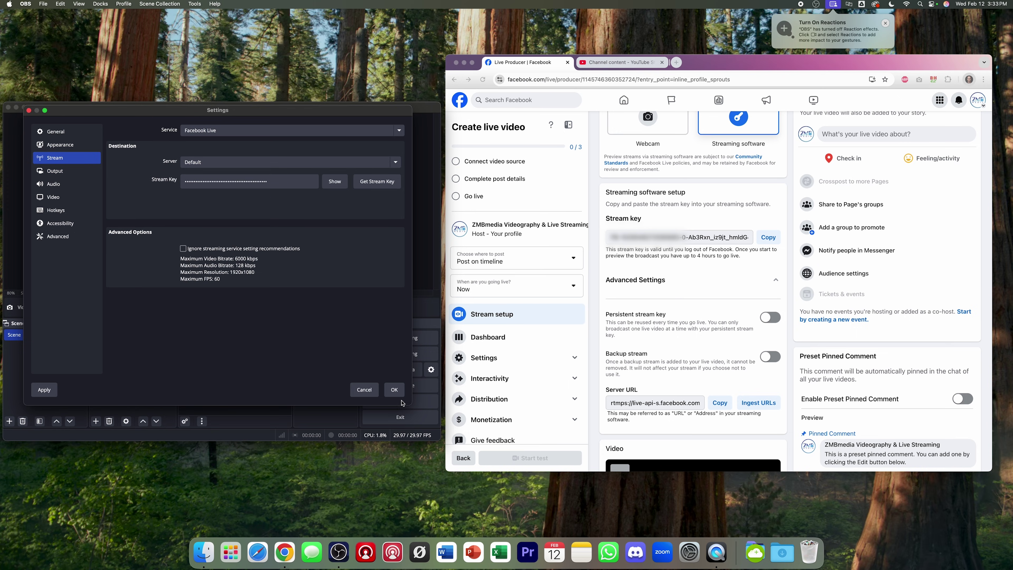
# - Confirm the OBS stream settings and save the Facebook live post details with "Sample Title" and "Sample Description"
pyautogui.click(394, 389)
pyautogui.scroll(2, 844, 225)
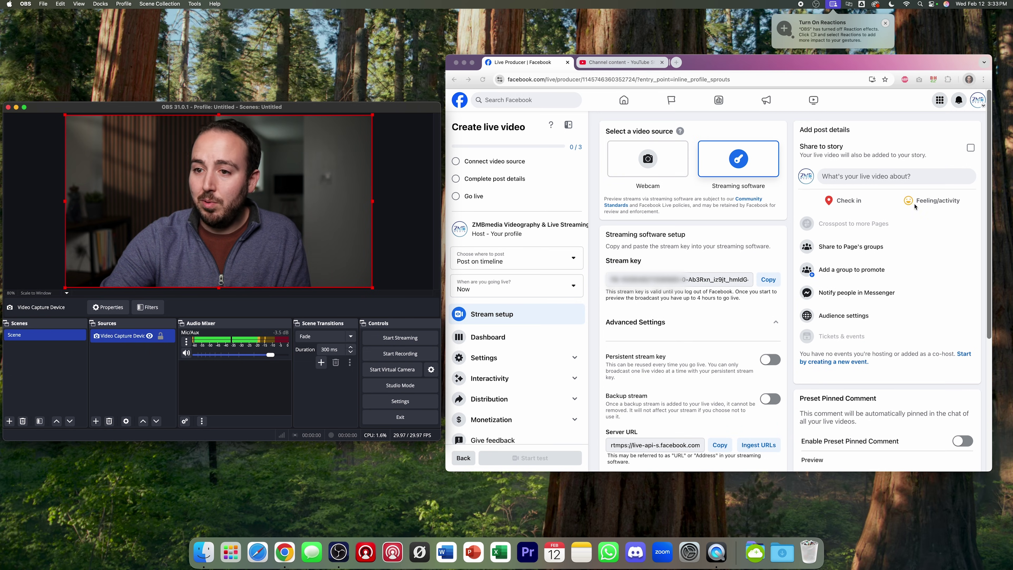
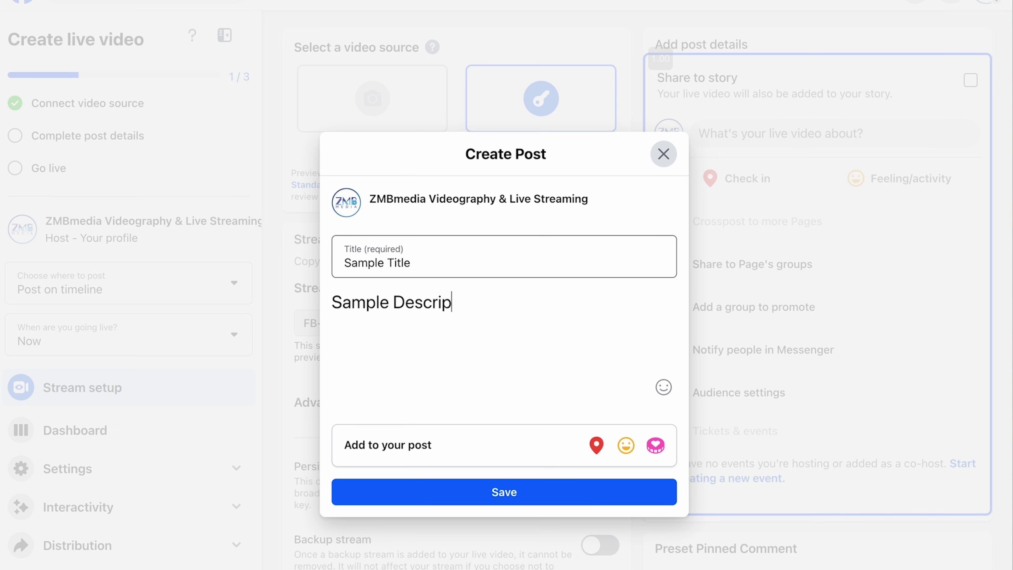
pyautogui.click(503, 491)
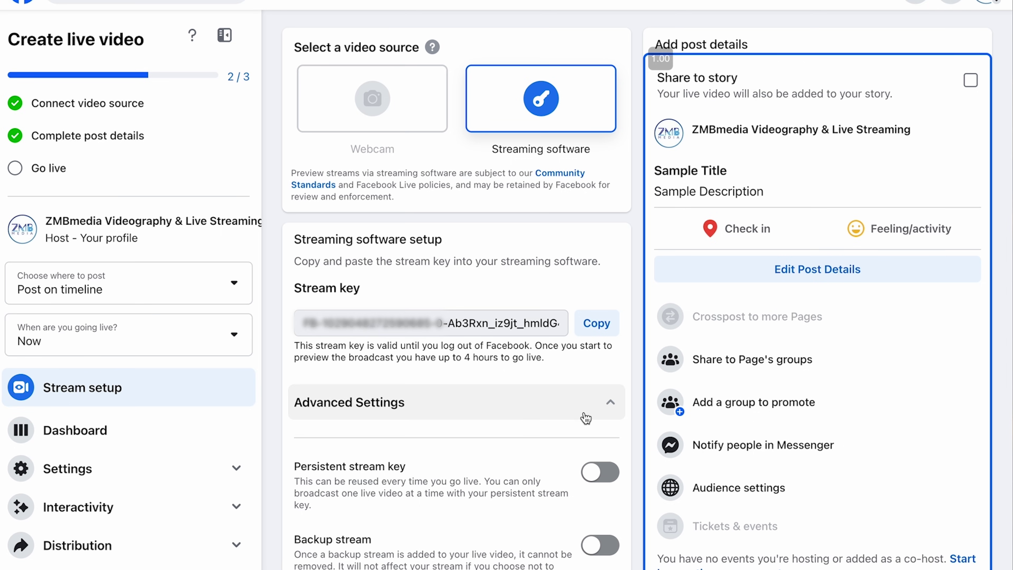
# - Start the Facebook test broadcast and check its live video preview on the dashboard
pyautogui.scroll(-5, 381, 453)
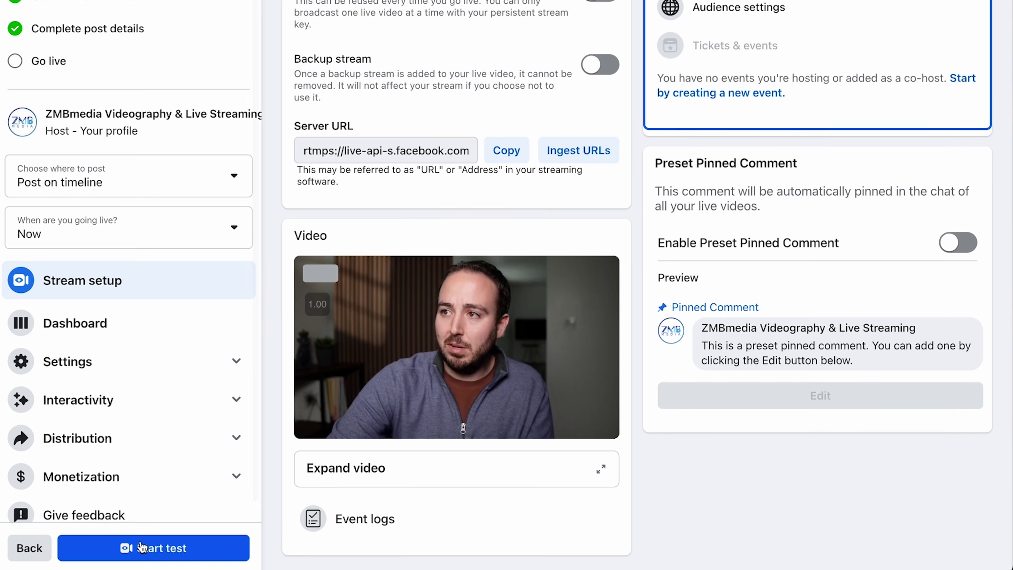
pyautogui.click(141, 547)
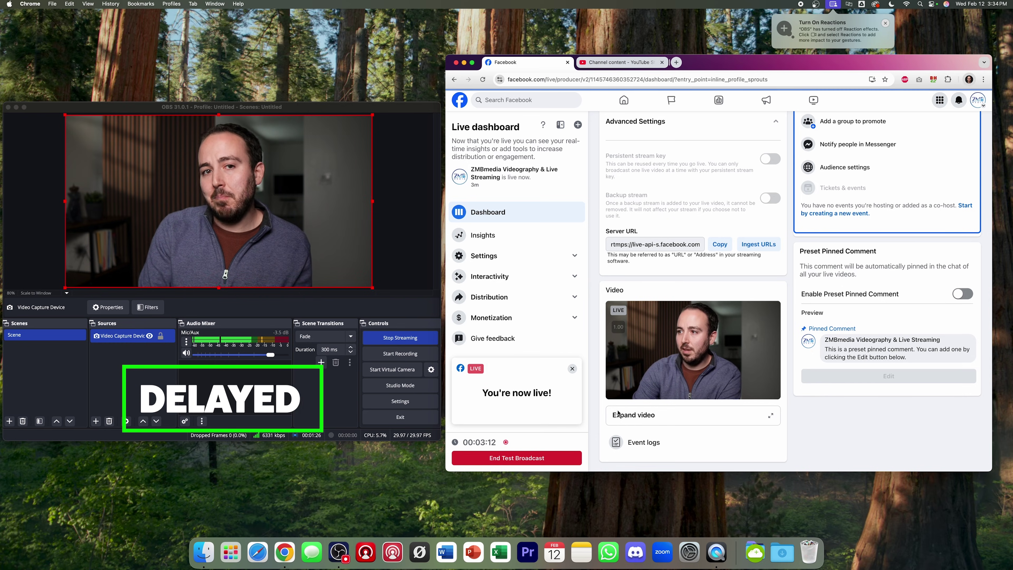
pyautogui.scroll(-10, 619, 413)
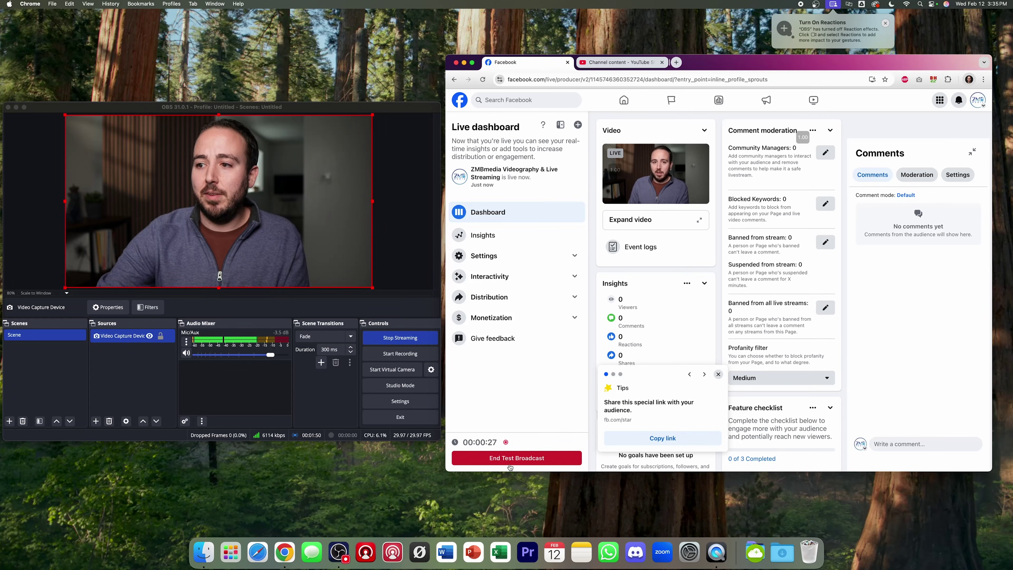
# - End the test broadcast, return to the Live Producer home and set up a new live video without a test broadcast
pyautogui.click(512, 459)
pyautogui.click(785, 304)
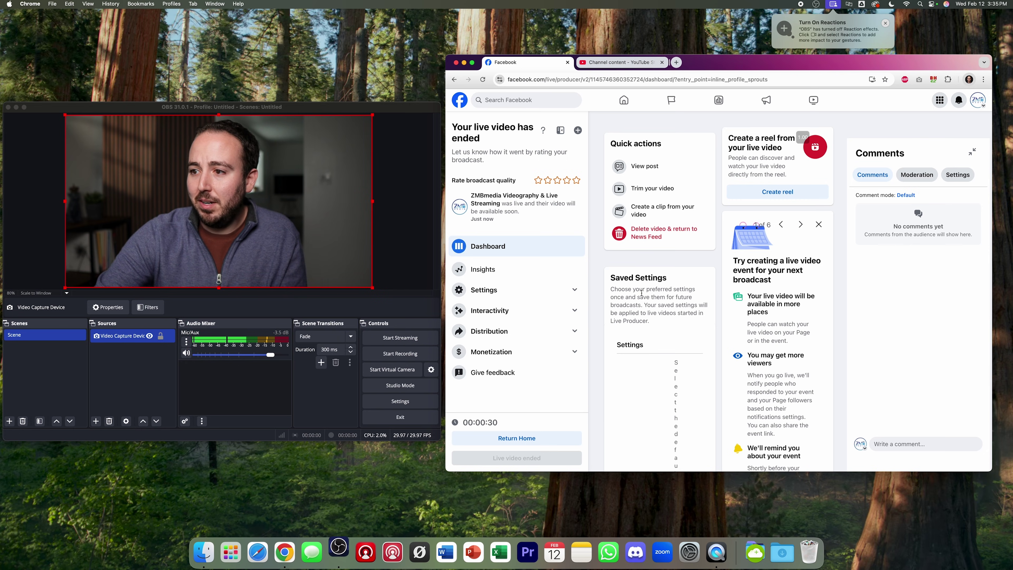
pyautogui.click(549, 439)
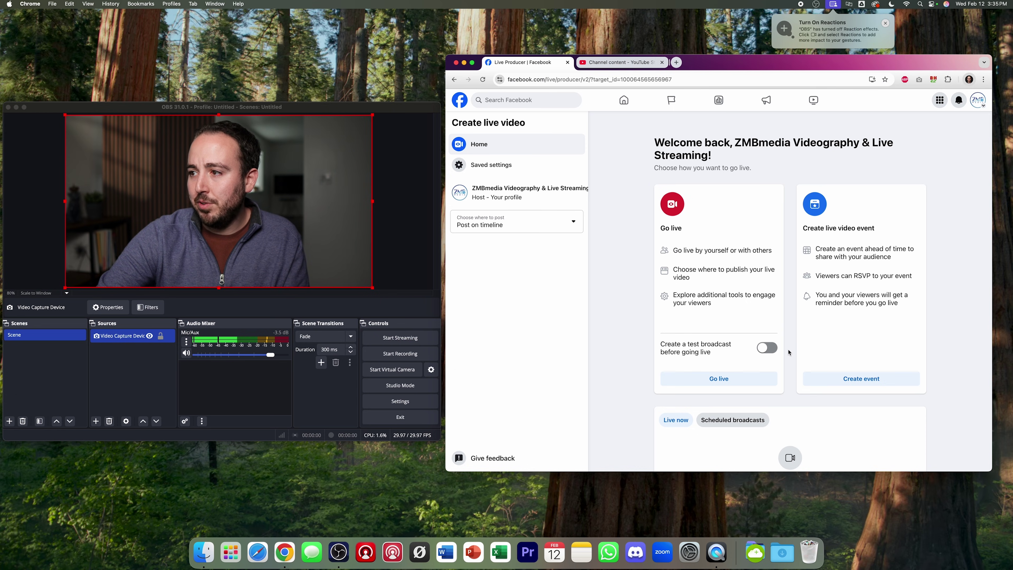
pyautogui.click(721, 378)
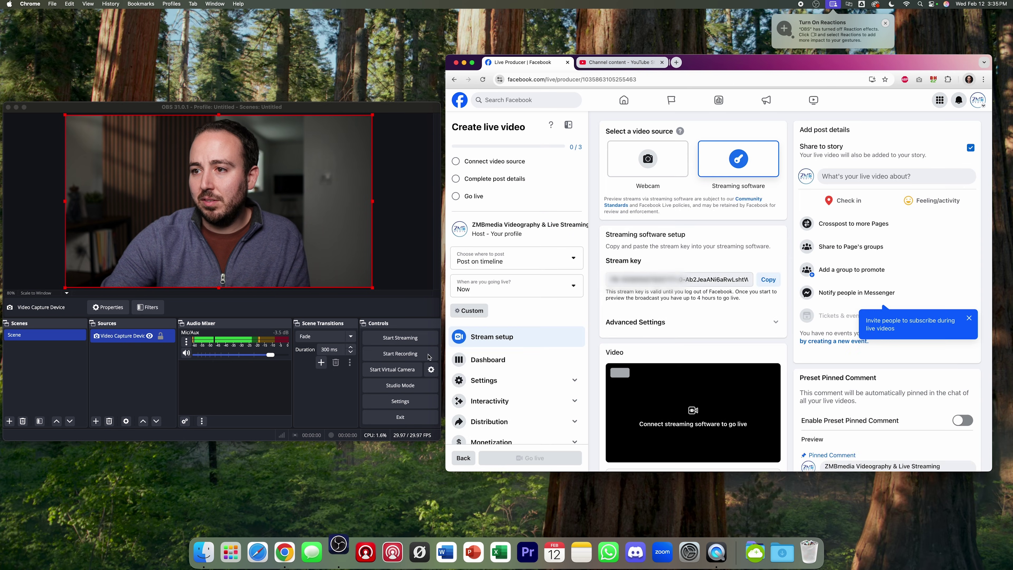
# - Try to start streaming from OBS to the new Facebook live video, and dismiss the channel-sharing tip
pyautogui.click(399, 338)
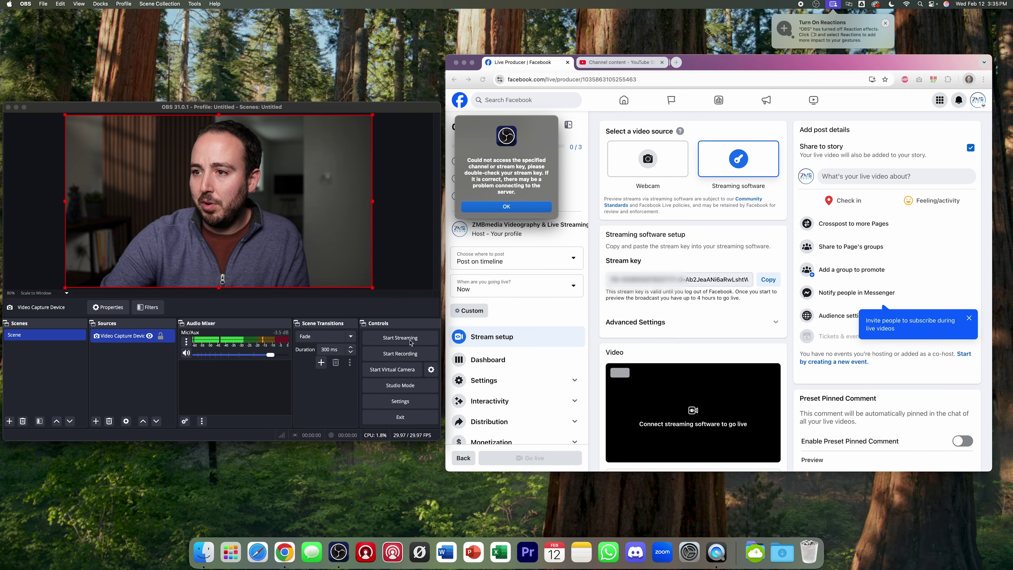
pyautogui.click(506, 206)
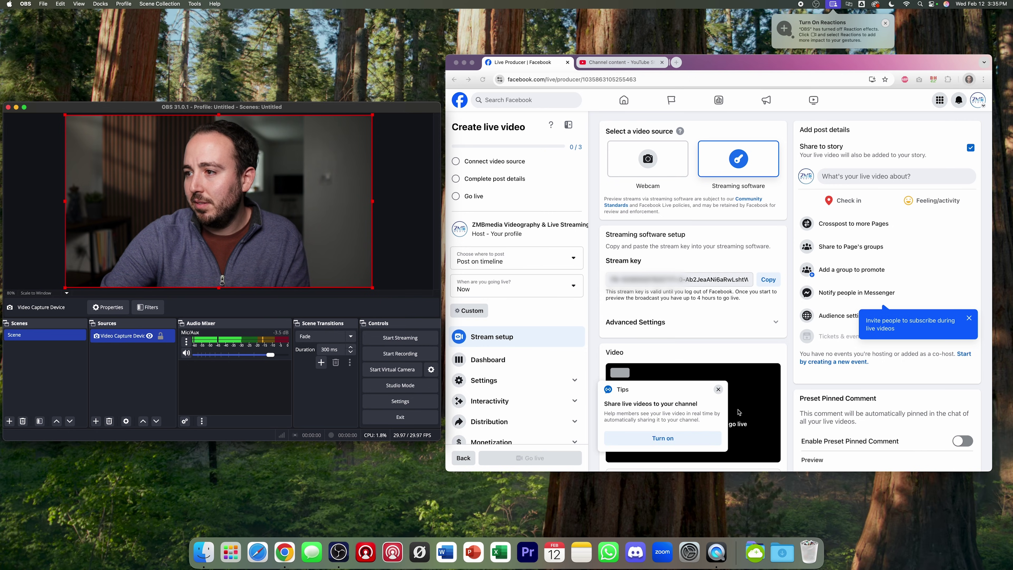
pyautogui.click(717, 389)
pyautogui.click(718, 389)
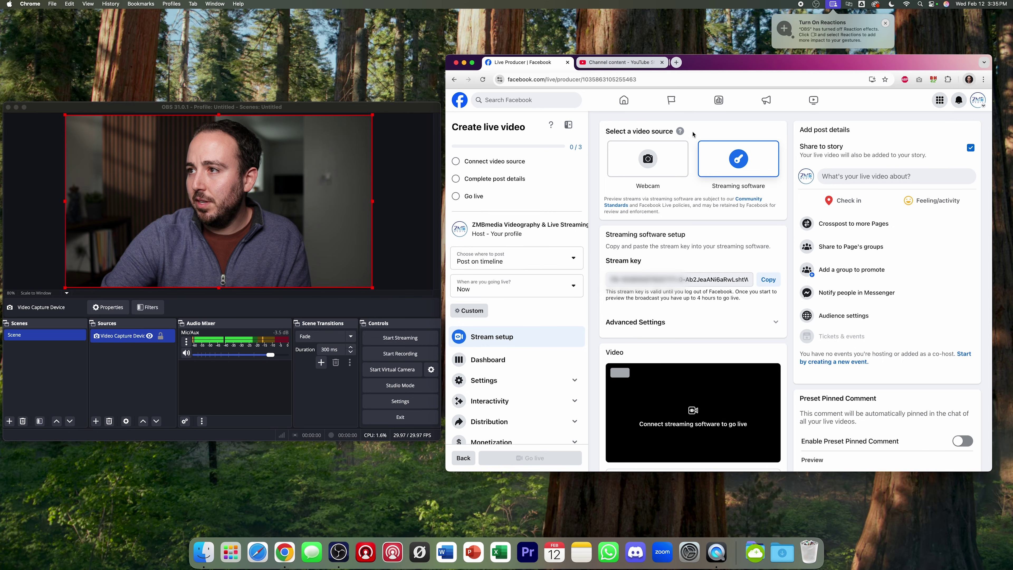
# - Open the stream settings in OBS
pyautogui.click(400, 401)
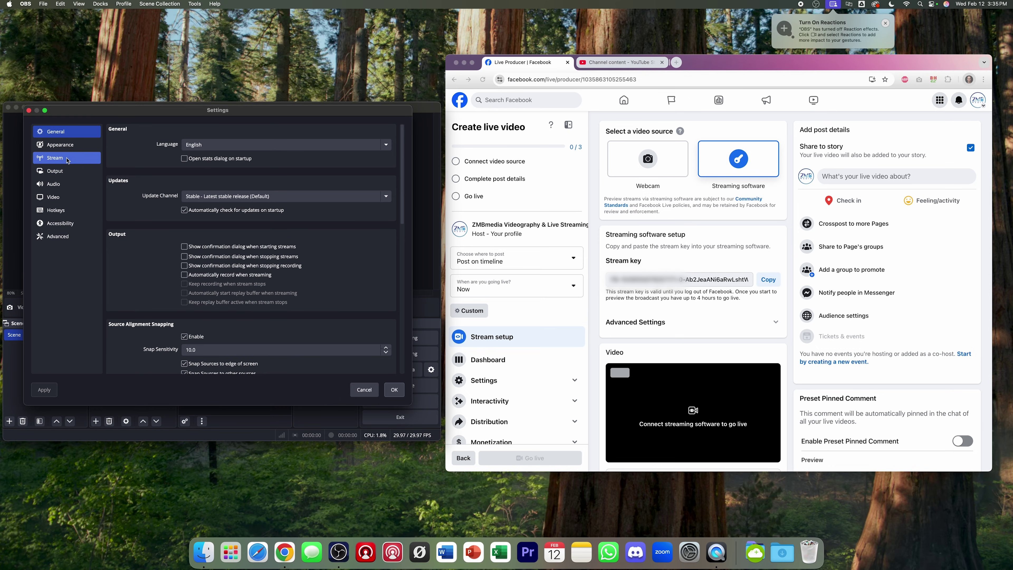
pyautogui.click(71, 158)
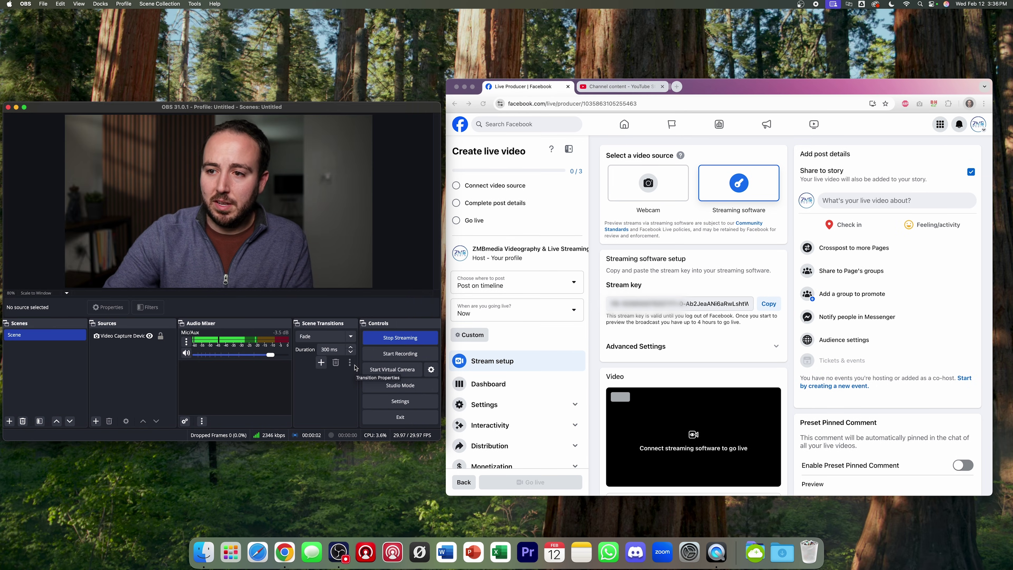
# - Switch to Facebook, check the video preview and save the live post with title "Test" and description "Test FO REAL"
pyautogui.click(776, 351)
pyautogui.scroll(-2, 730, 307)
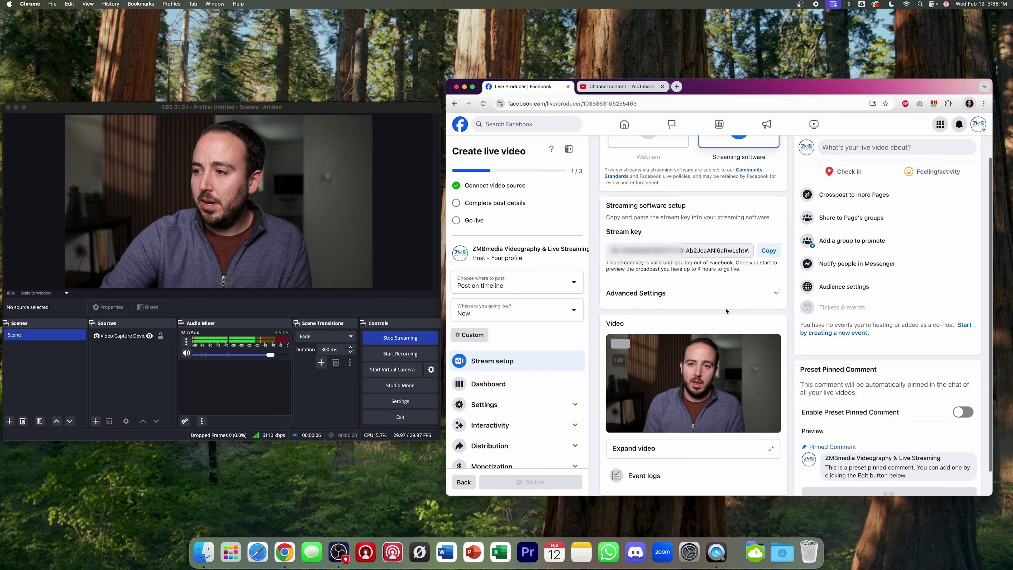
pyautogui.click(514, 209)
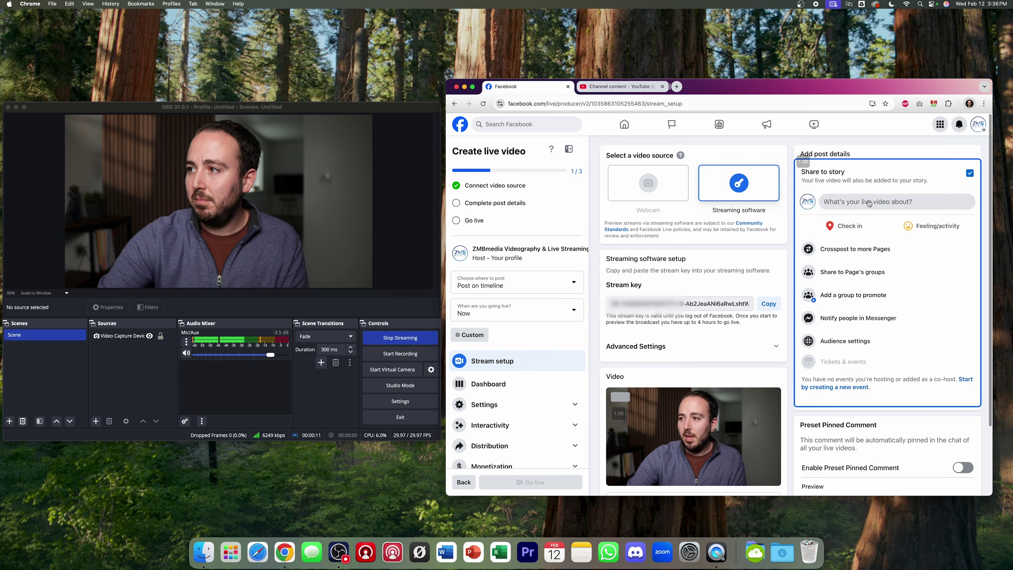
pyautogui.click(869, 202)
pyautogui.click(684, 270)
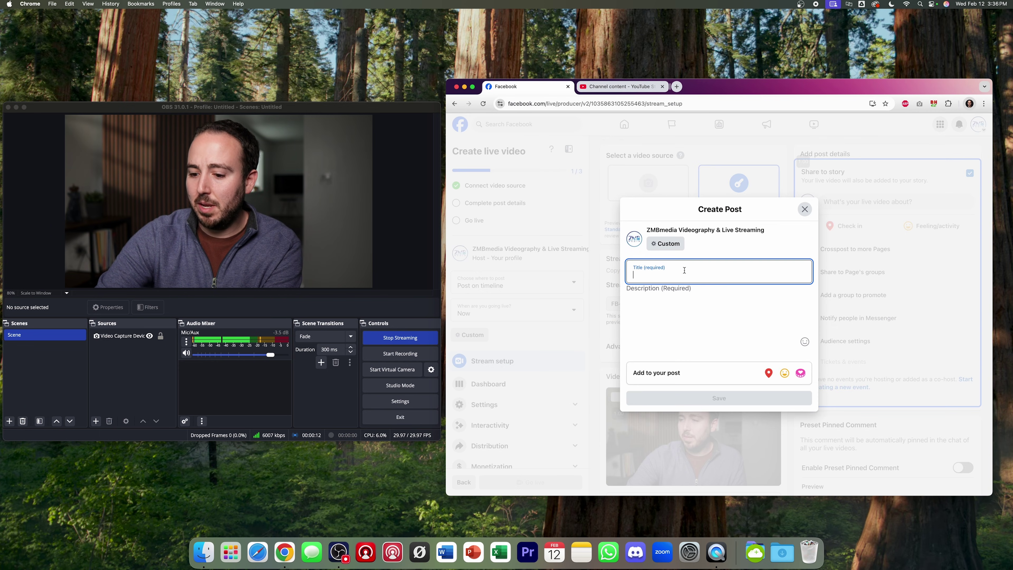
pyautogui.write('Test FO REAL')
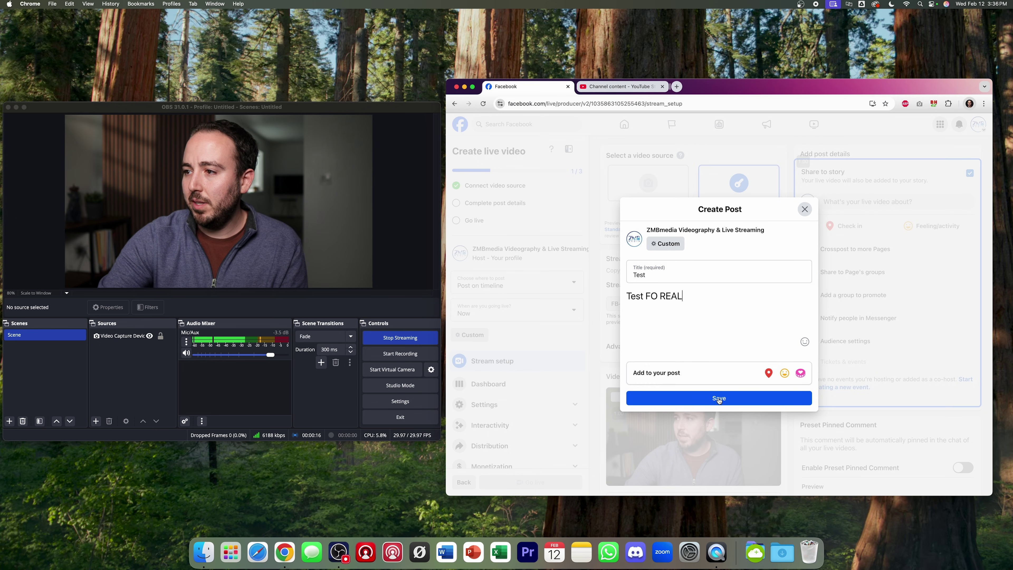
pyautogui.click(719, 398)
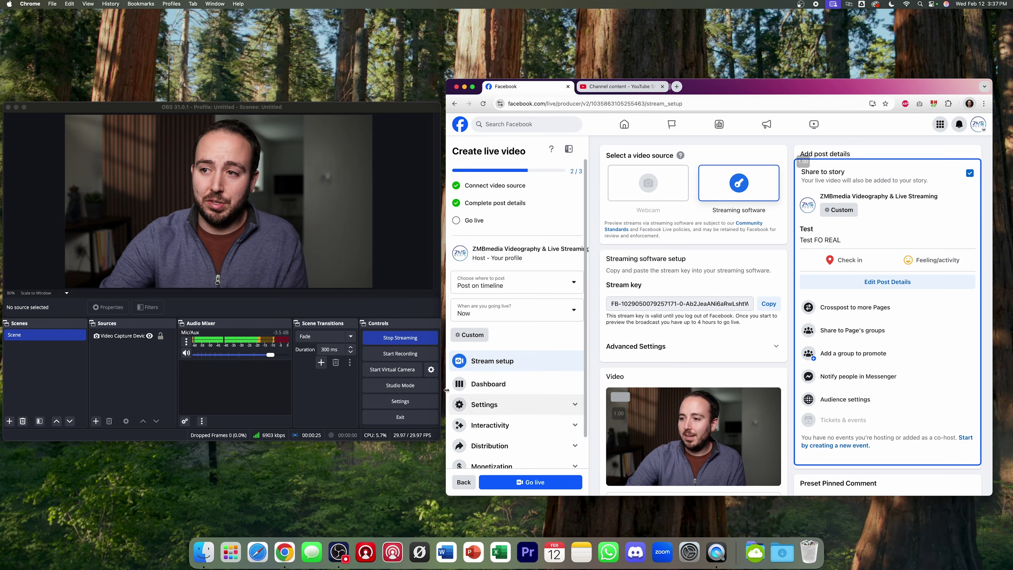
# - Stop the stream in OBS and close the Facebook page in the browser
pyautogui.click(352, 383)
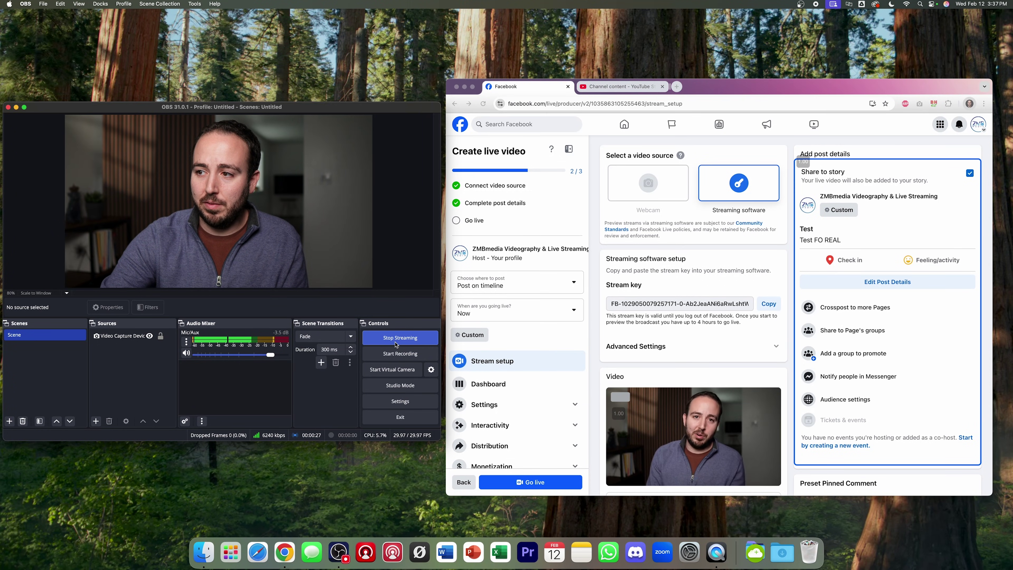
pyautogui.click(396, 343)
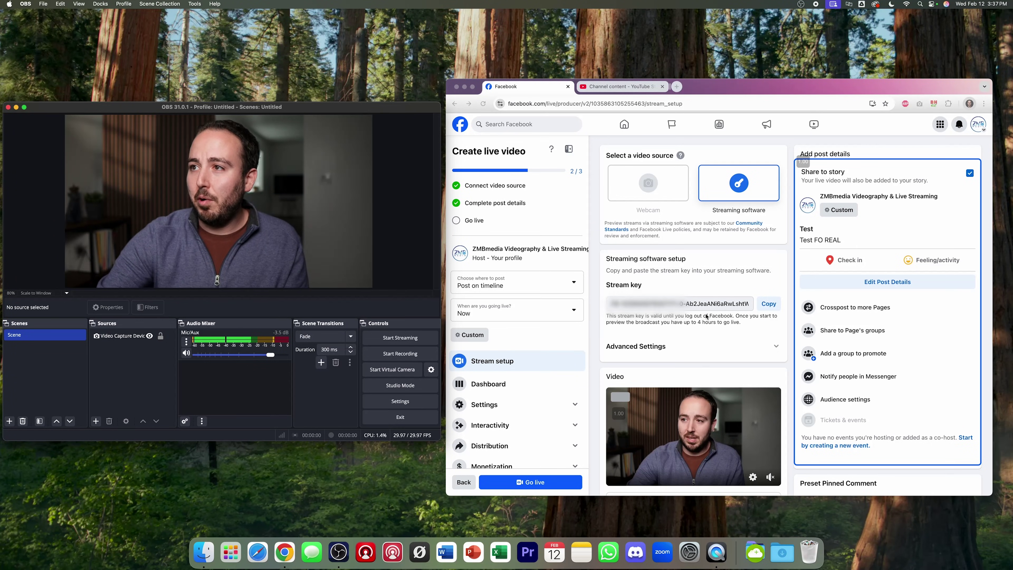
pyautogui.click(568, 86)
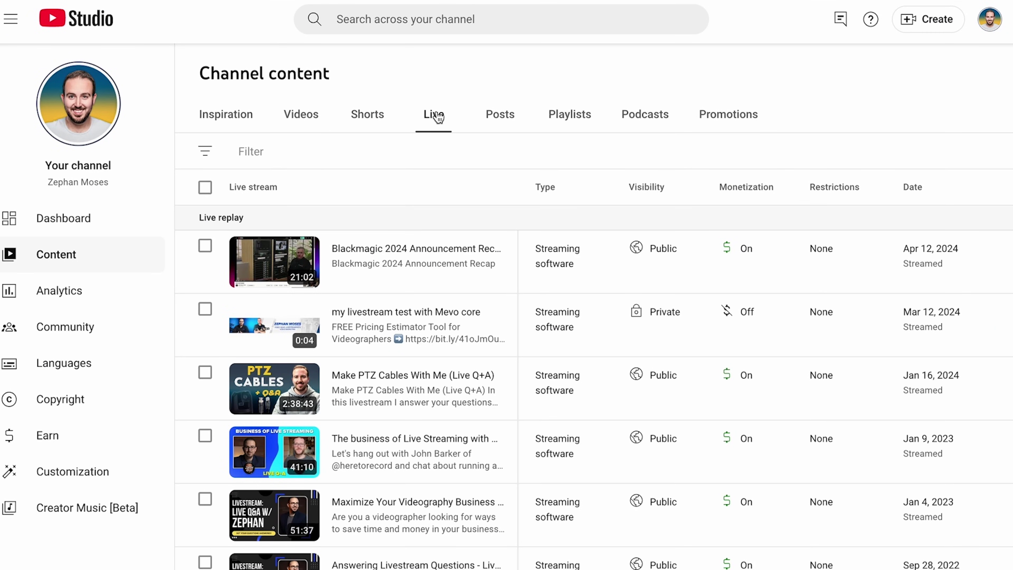
# - Go live from YouTube Studio, dismiss the channel monetization tip and open the streaming software setup
pyautogui.click(929, 21)
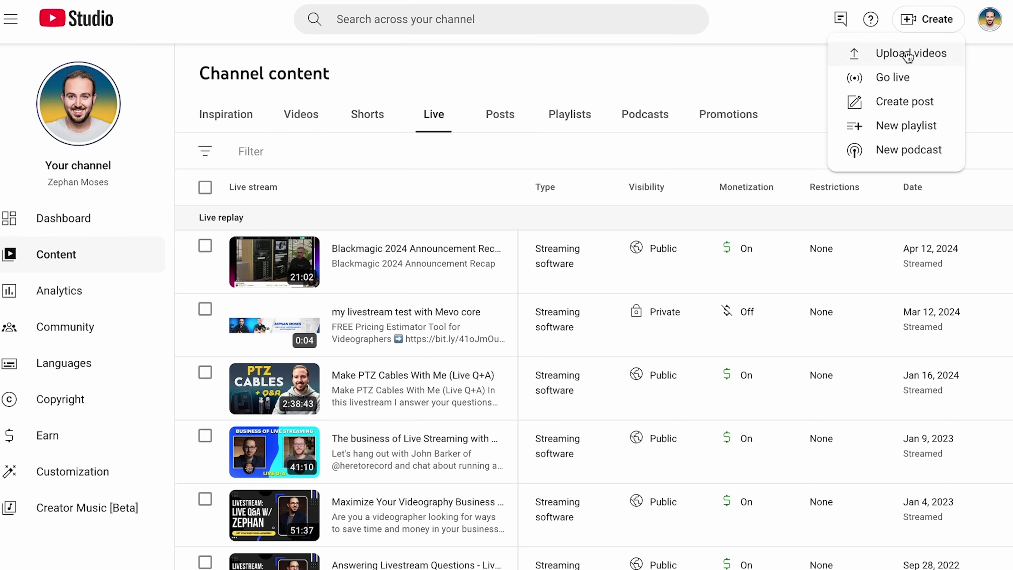
pyautogui.click(924, 86)
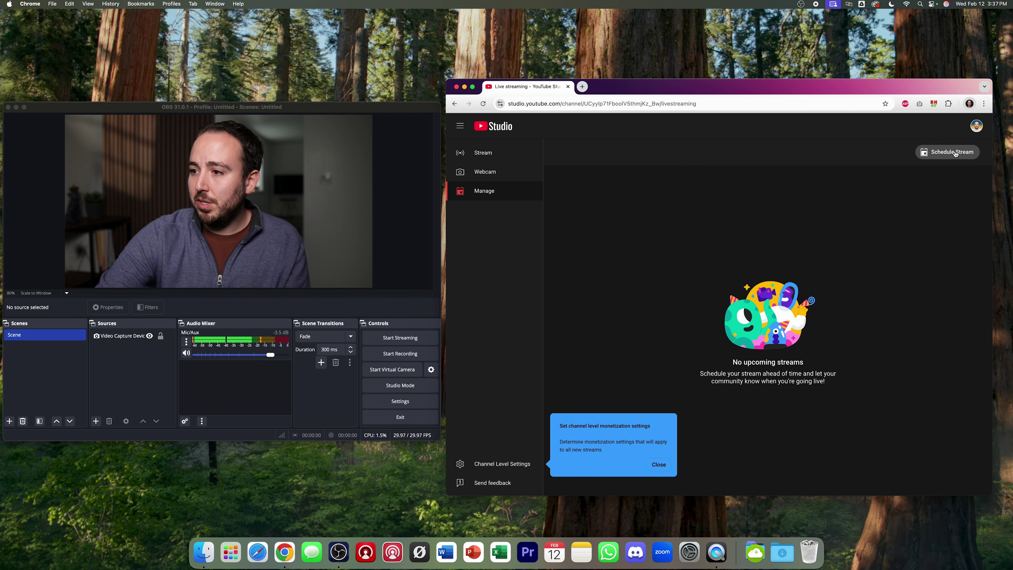
pyautogui.click(658, 465)
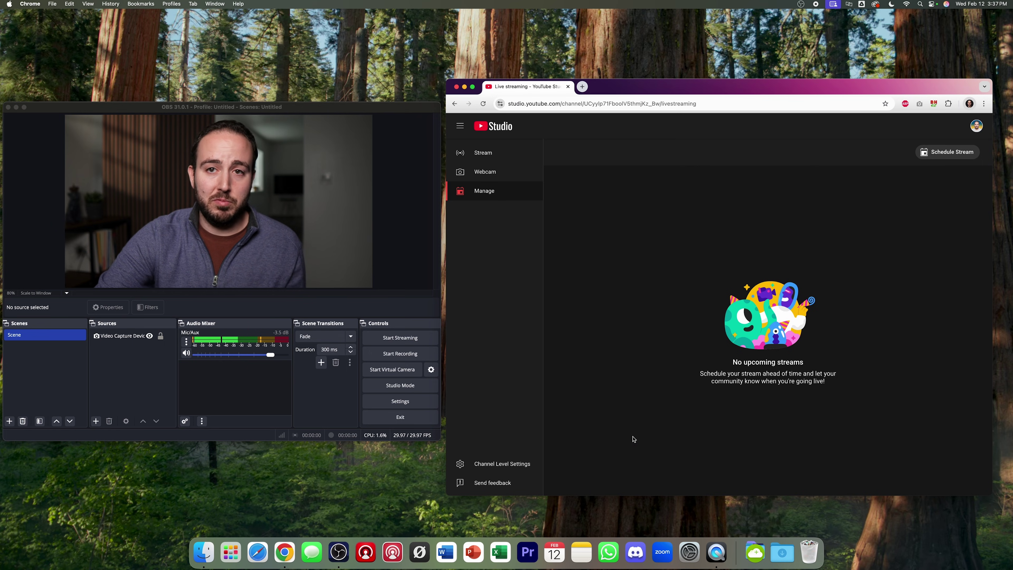
pyautogui.click(504, 156)
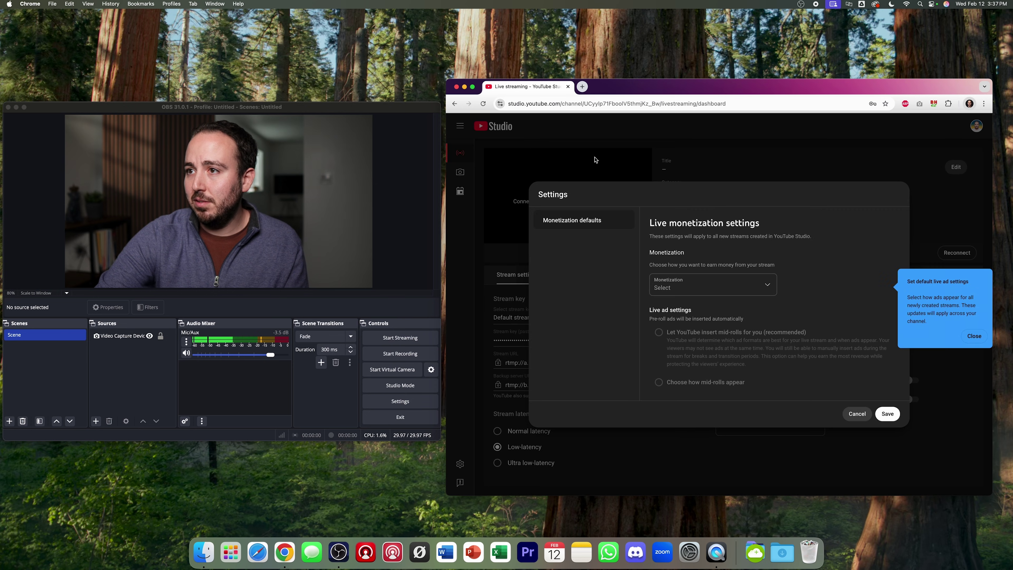
# - Dismiss the default live ad settings tip and discard the live monetization settings
pyautogui.click(971, 340)
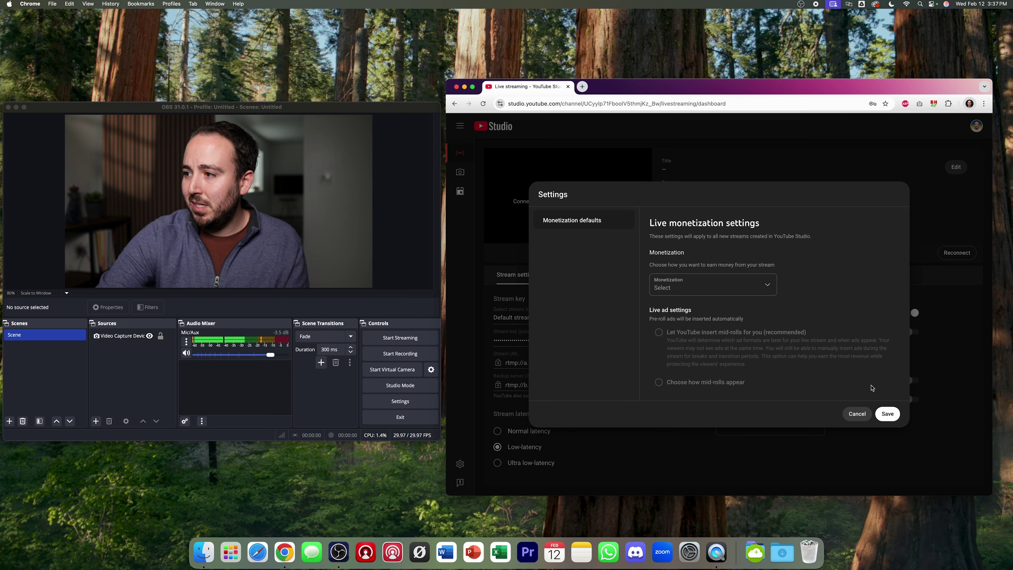
pyautogui.click(853, 412)
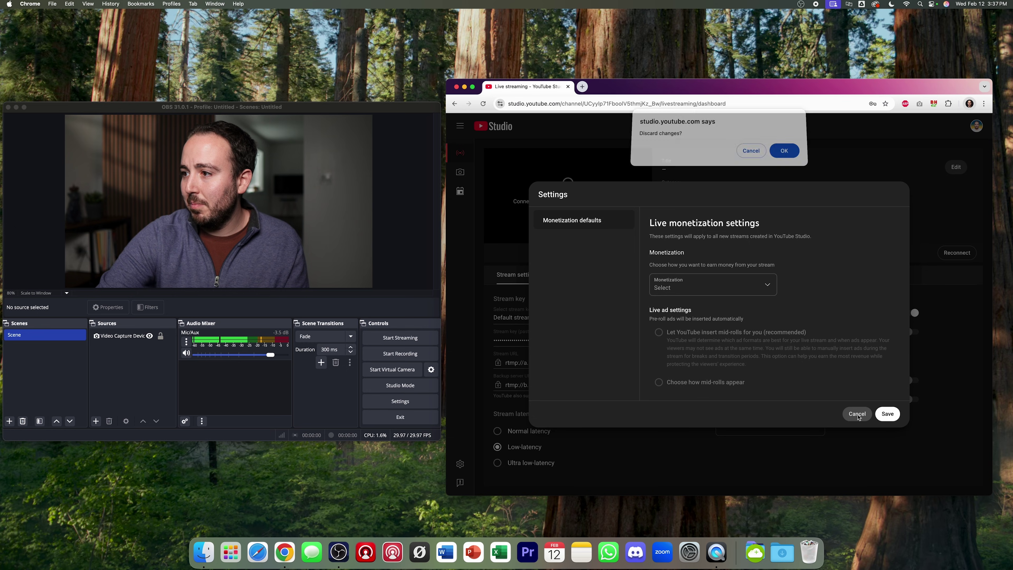
pyautogui.click(784, 153)
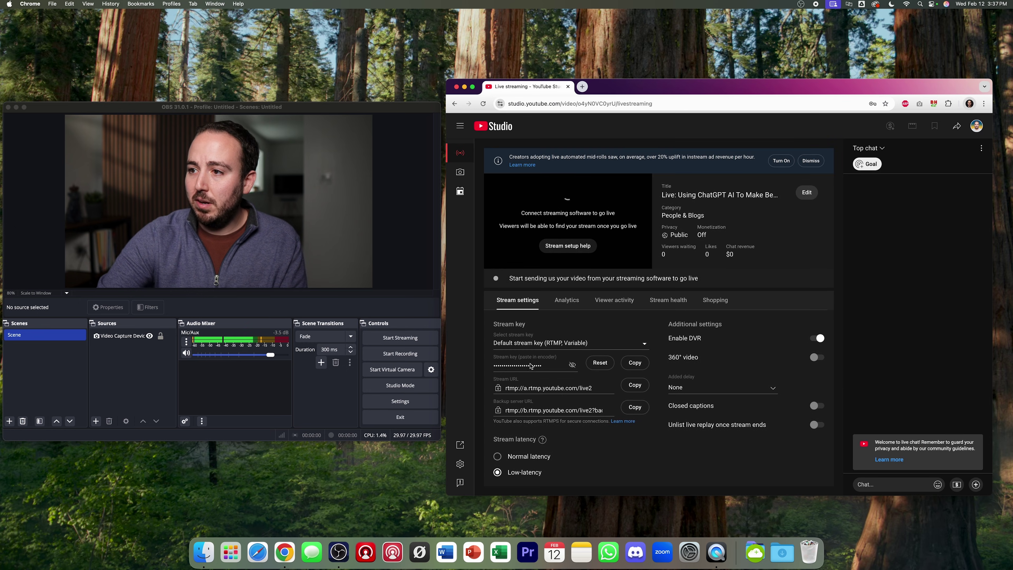
# - Dismiss the automated mid-rolls notice and view the available stream keys, keeping the default stream key
pyautogui.click(811, 160)
pyautogui.click(515, 319)
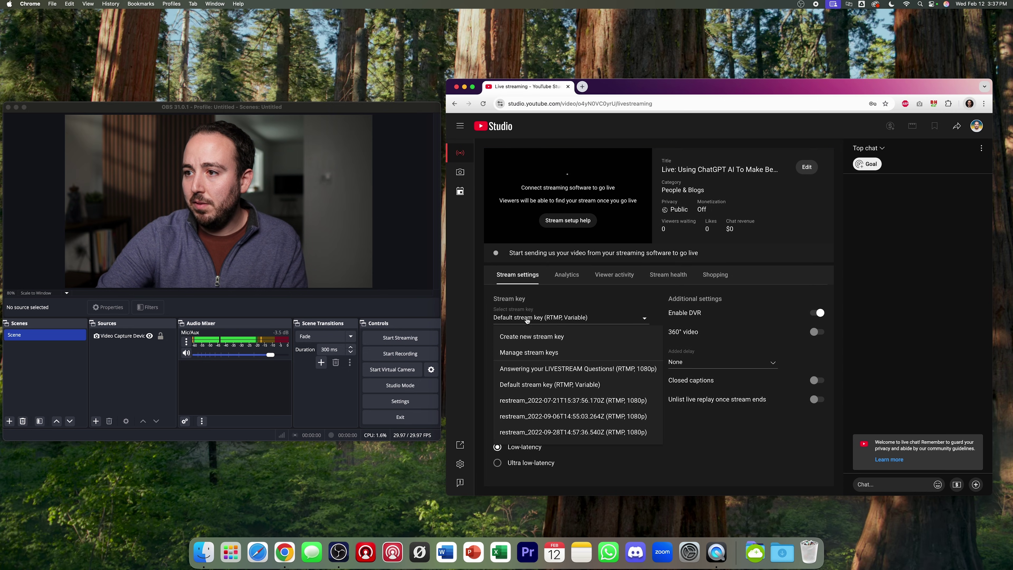
pyautogui.click(565, 301)
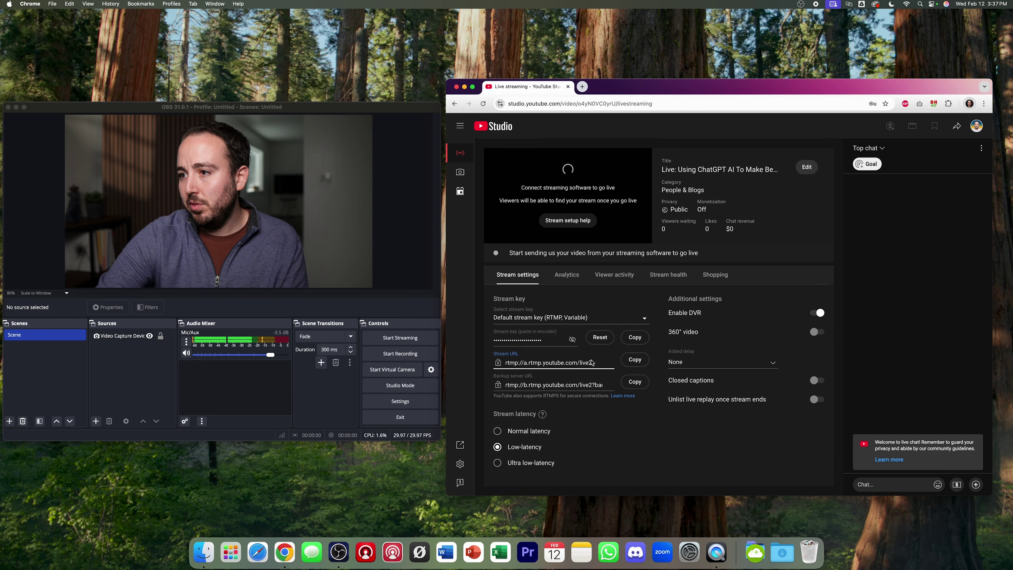
# - Switch to OBS, open the stream settings and set the streaming service to Custom
pyautogui.click(428, 397)
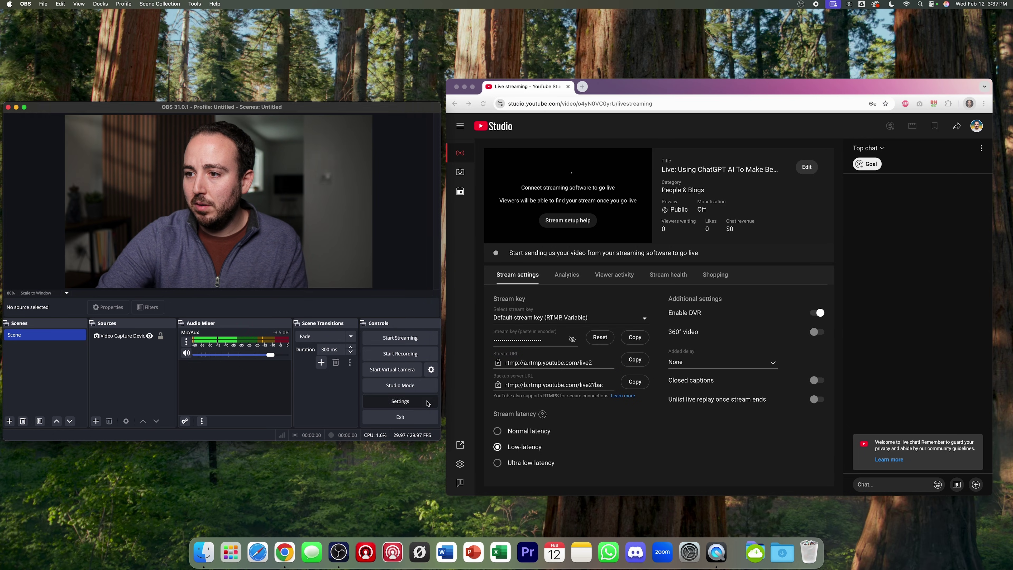
pyautogui.click(54, 157)
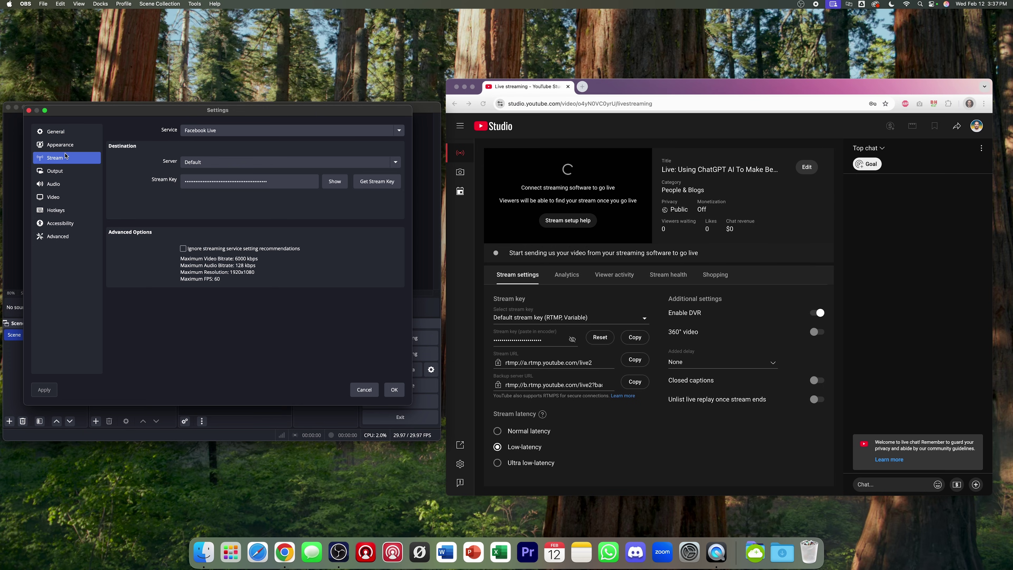
pyautogui.click(216, 131)
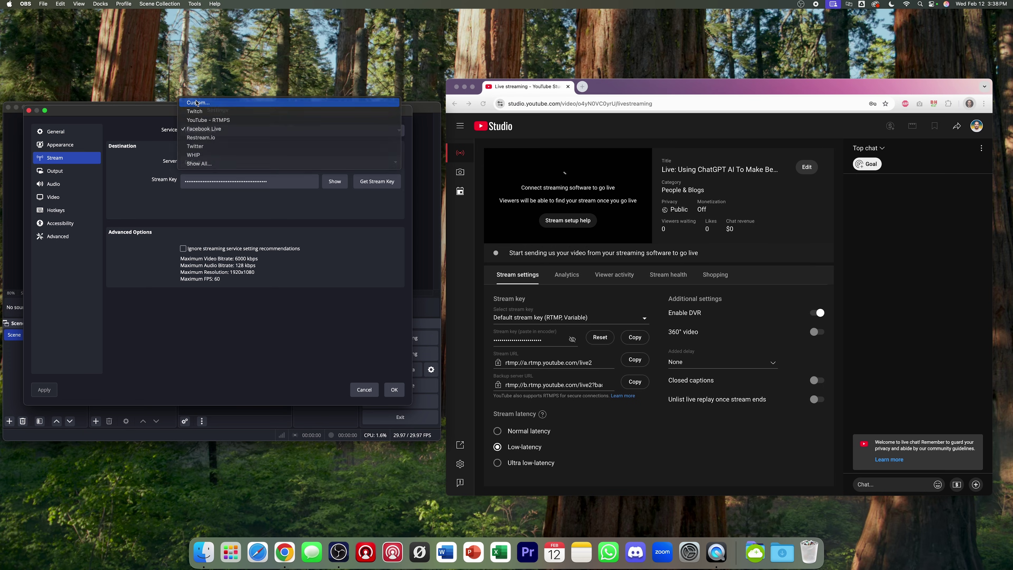
pyautogui.click(196, 103)
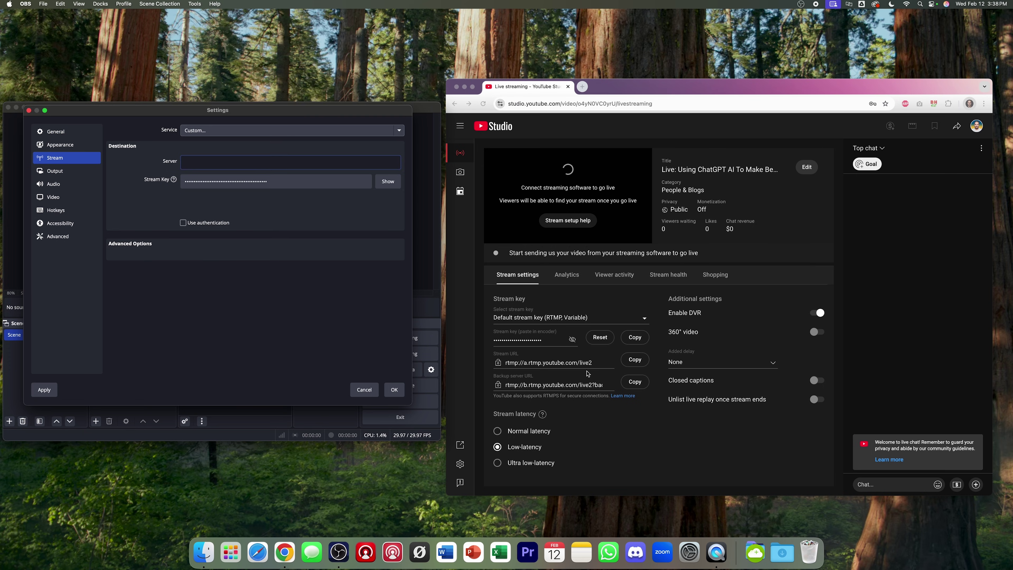
# - Copy the stream URL from YouTube Studio and paste rtmp://a.rtmp.youtube.com/live2 as the server in the OBS stream settings
pyautogui.click(517, 362)
pyautogui.click(632, 360)
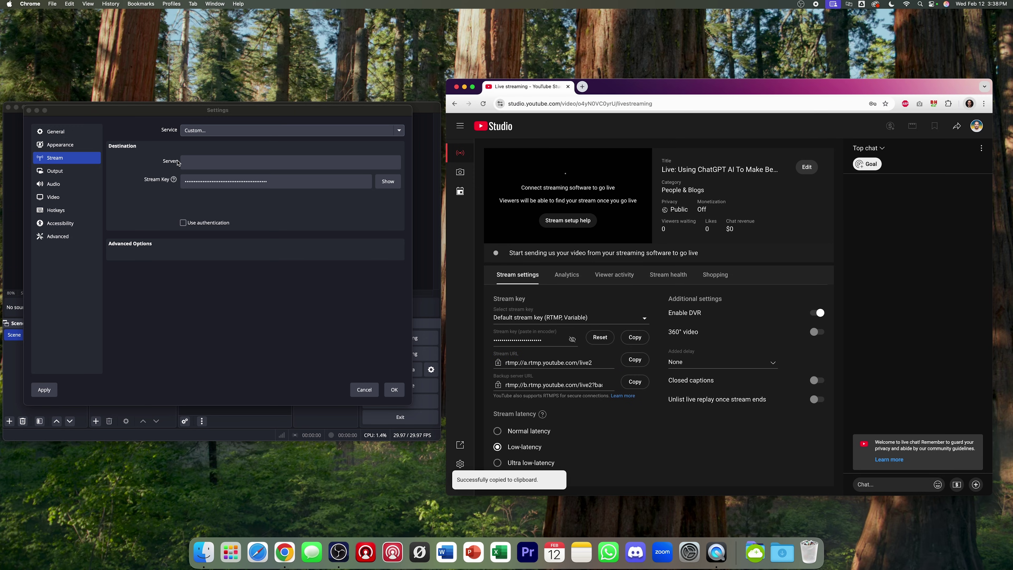
pyautogui.click(204, 164)
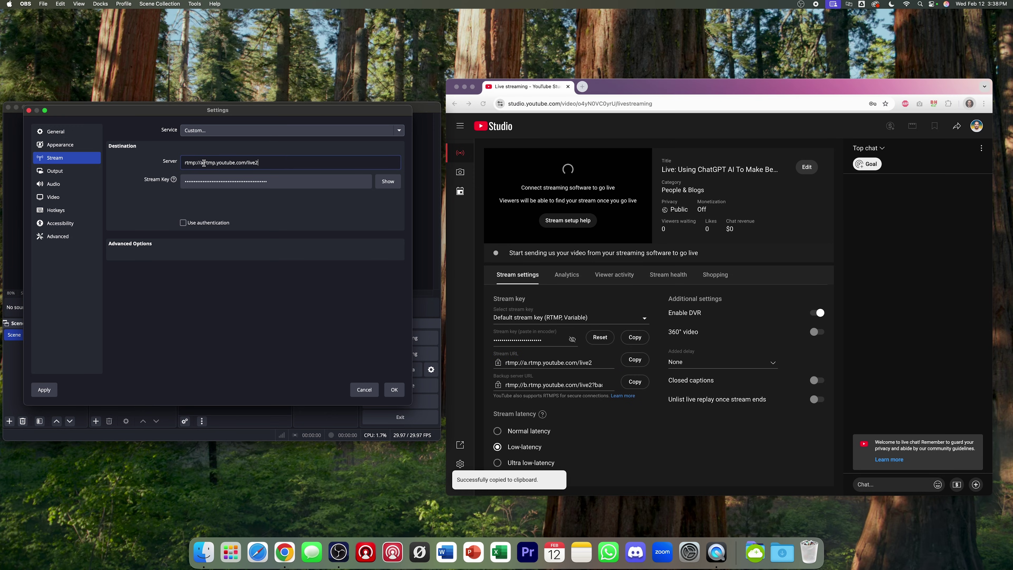
# - Copy the default stream key from YouTube Studio, paste it as the OBS stream key and save the settings
pyautogui.click(531, 339)
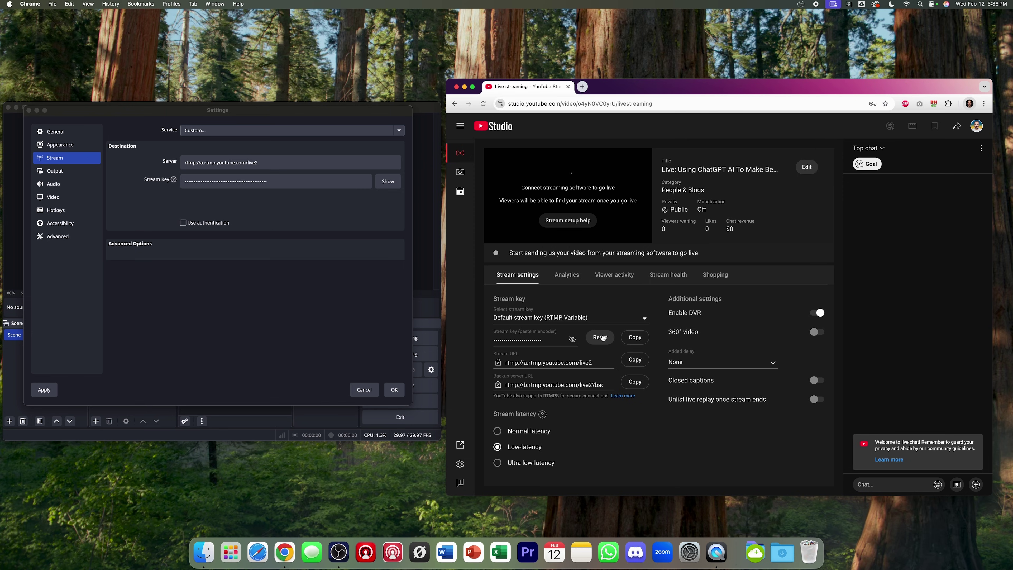
pyautogui.click(625, 338)
pyautogui.click(289, 181)
pyautogui.press('super+v')
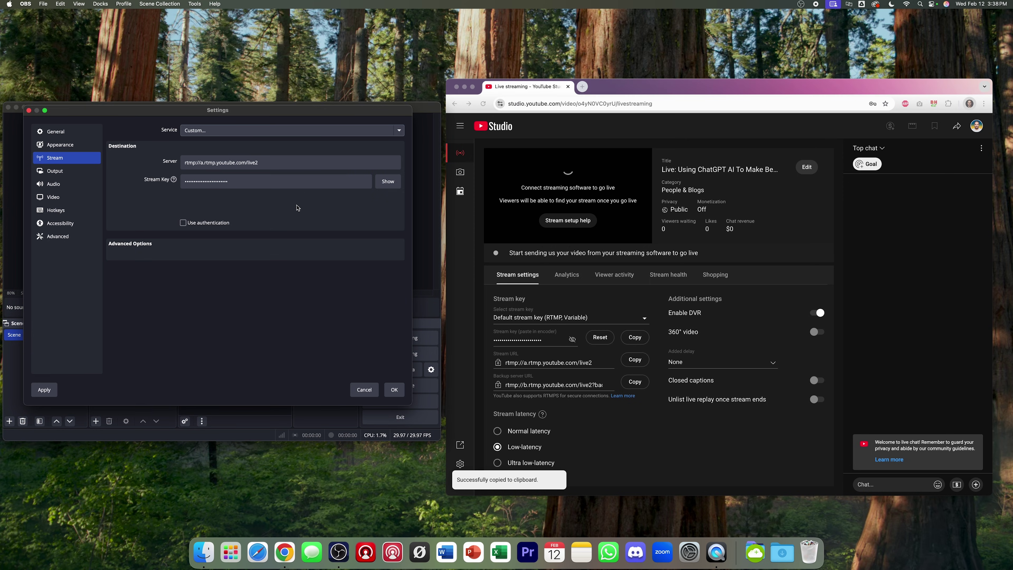
pyautogui.click(395, 389)
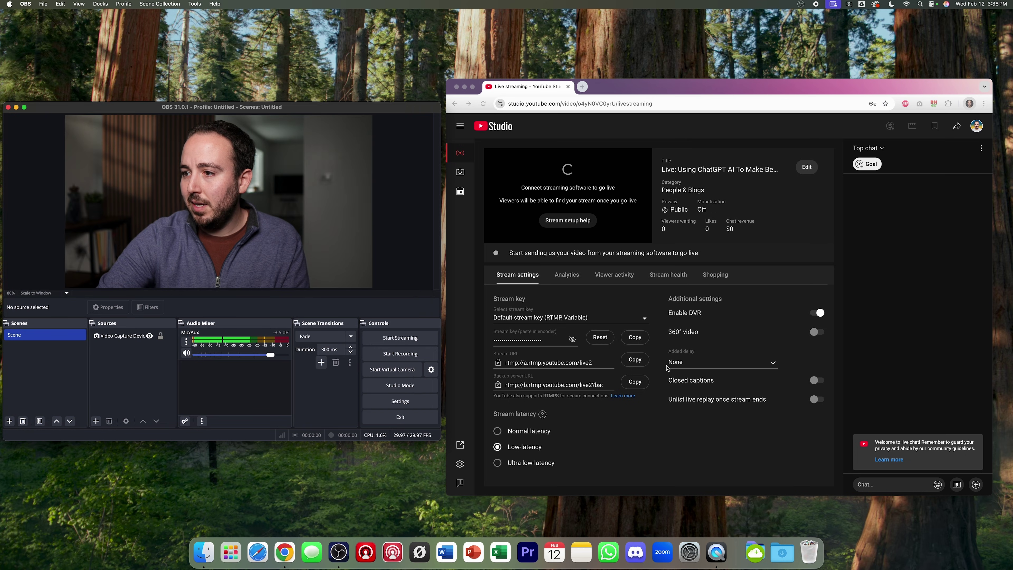
# - In YouTube Studio, set the stream latency to Normal latency and enable closed captions
pyautogui.click(627, 444)
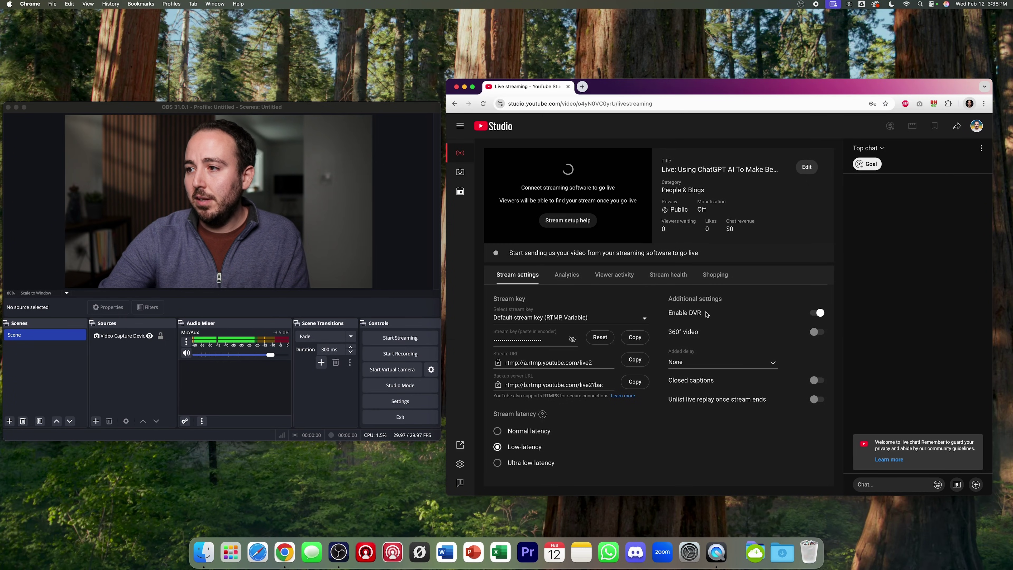
pyautogui.click(817, 381)
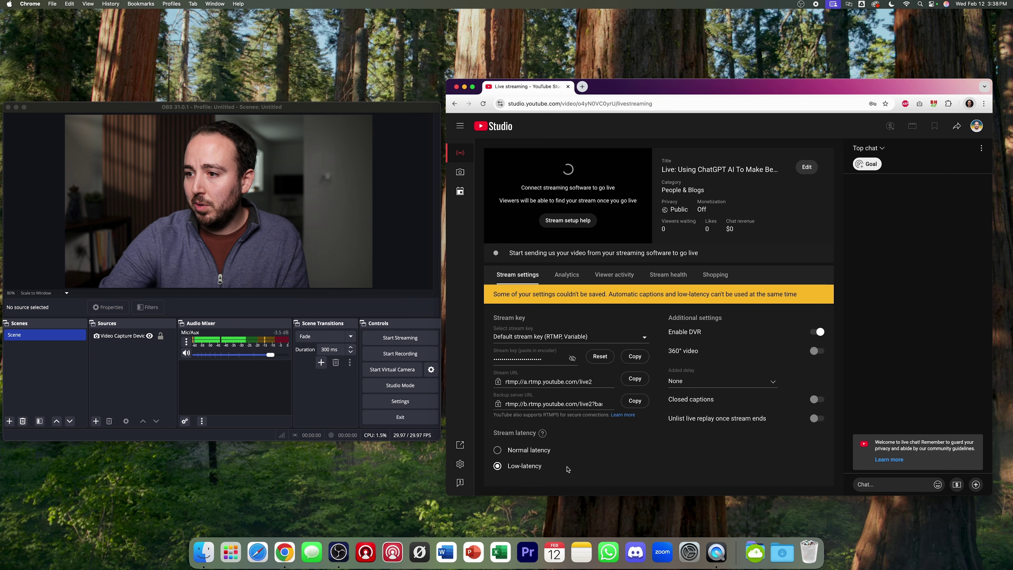
pyautogui.click(497, 450)
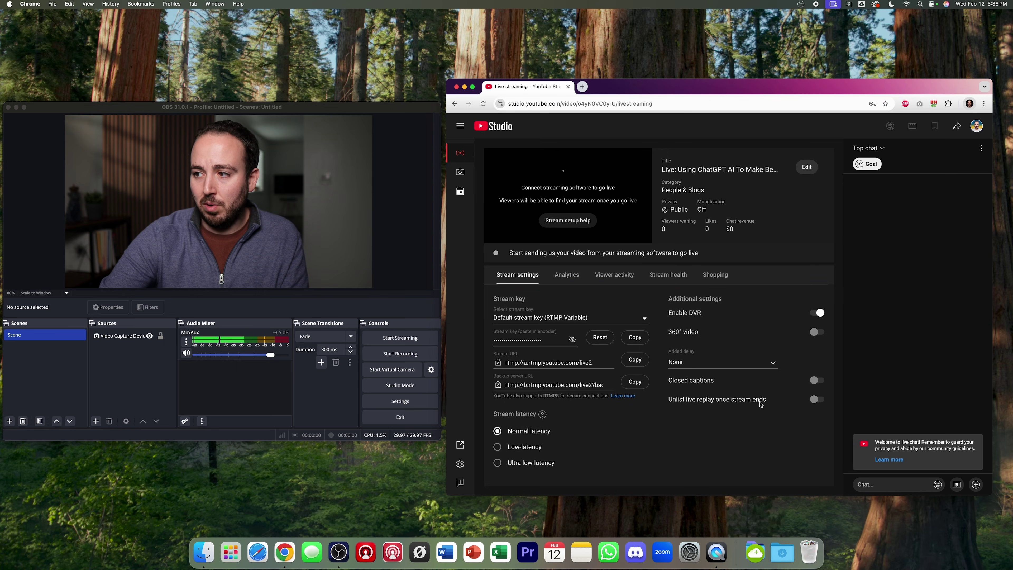
pyautogui.click(816, 381)
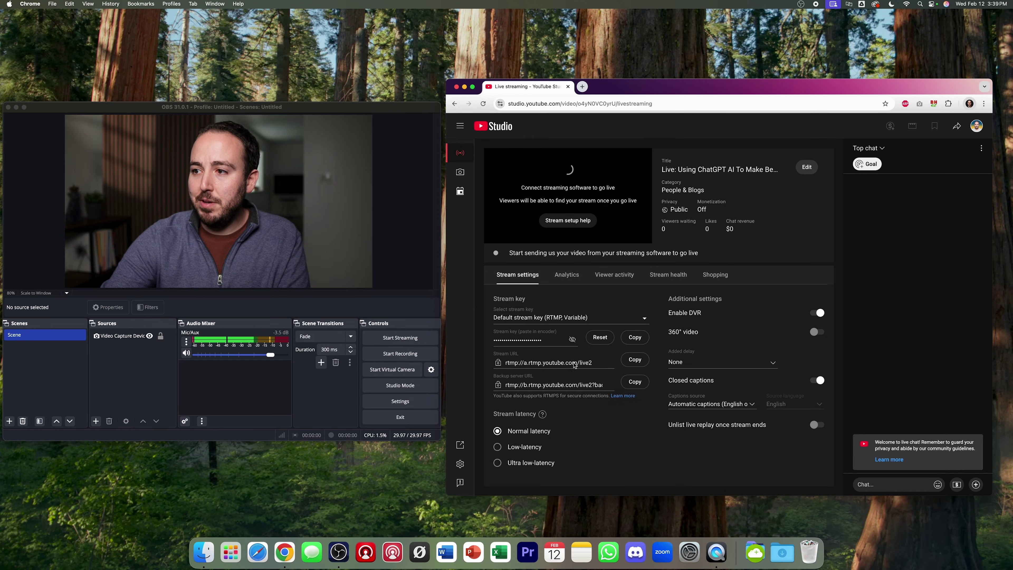
# - Switch to OBS, set the streaming service to YouTube - RTMPS and choose to use a stream key
pyautogui.click(418, 402)
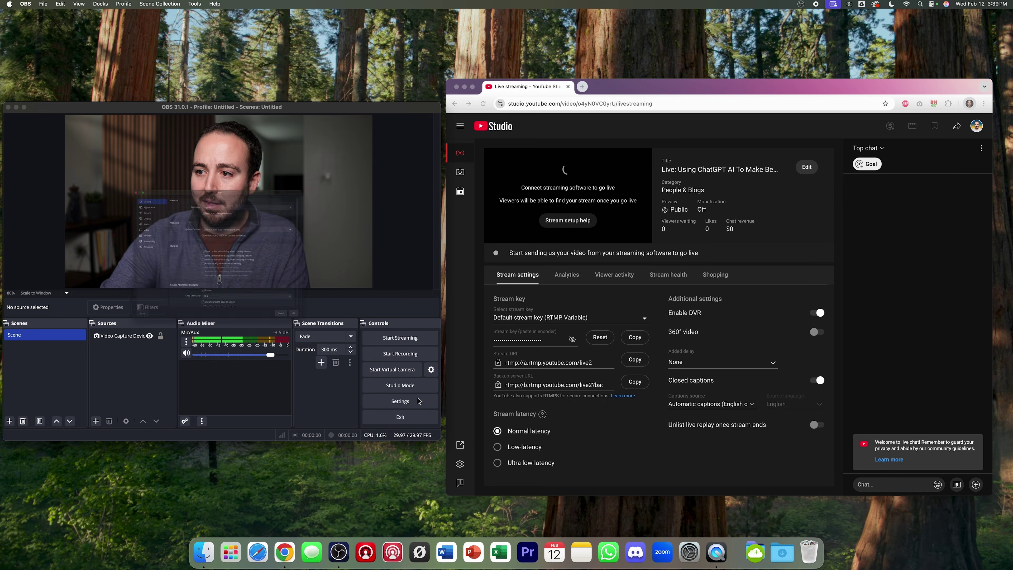
pyautogui.click(98, 159)
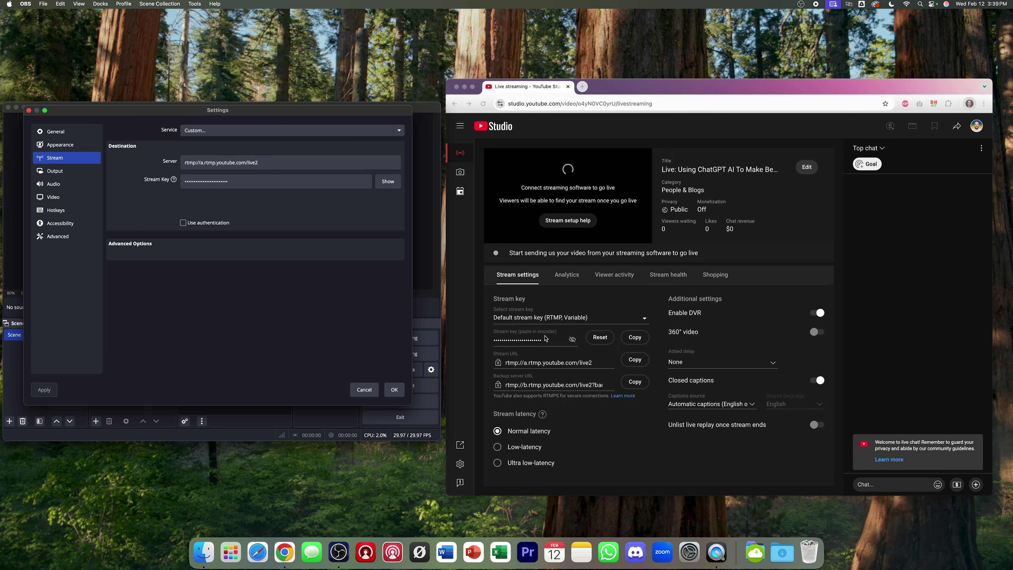
pyautogui.click(224, 136)
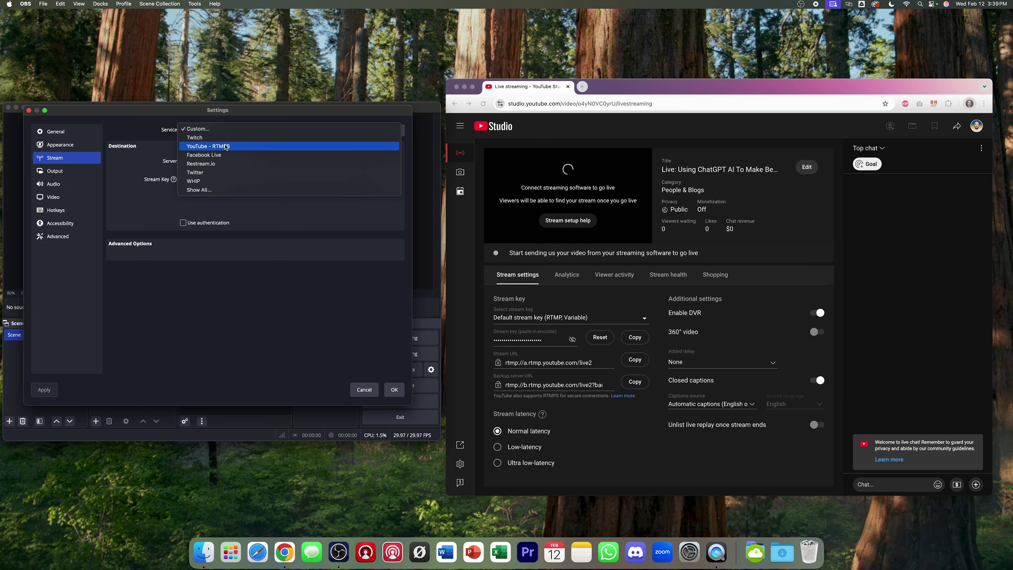
pyautogui.click(215, 146)
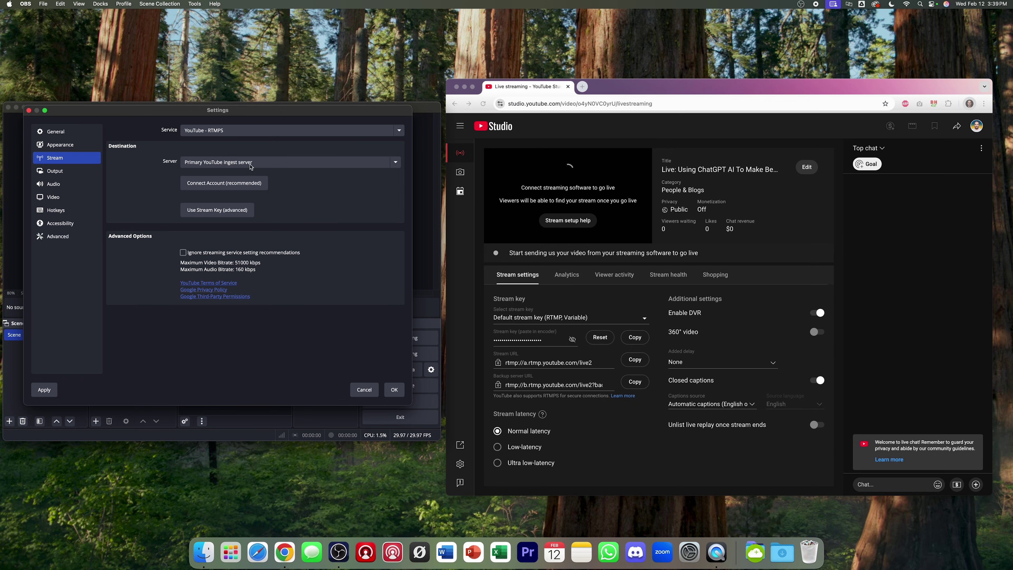
pyautogui.click(215, 210)
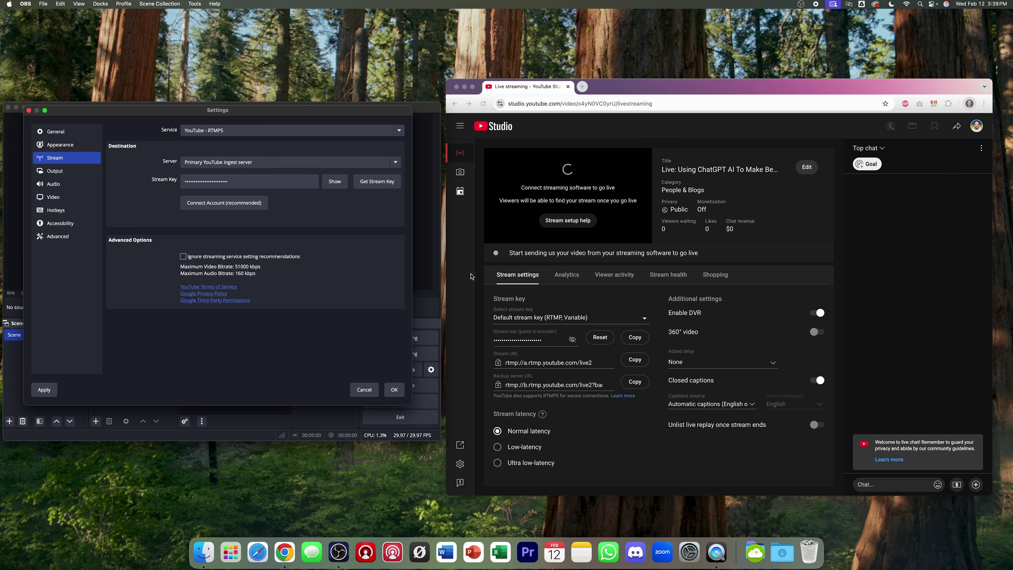
# - Copy the stream key from YouTube Studio into the OBS stream key for the YouTube - RTMPS service and save the settings
pyautogui.click(599, 360)
pyautogui.click(624, 338)
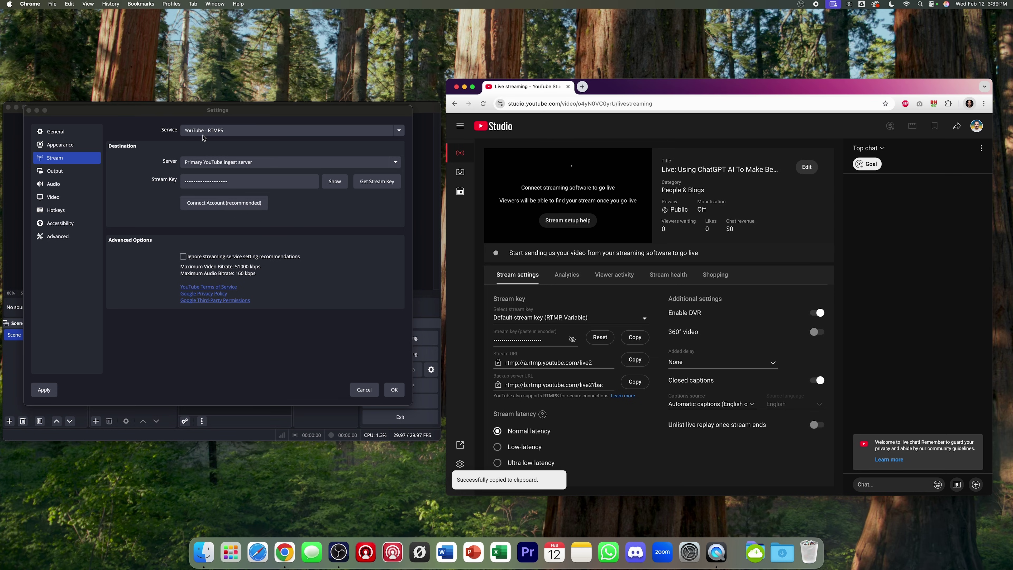
pyautogui.click(249, 182)
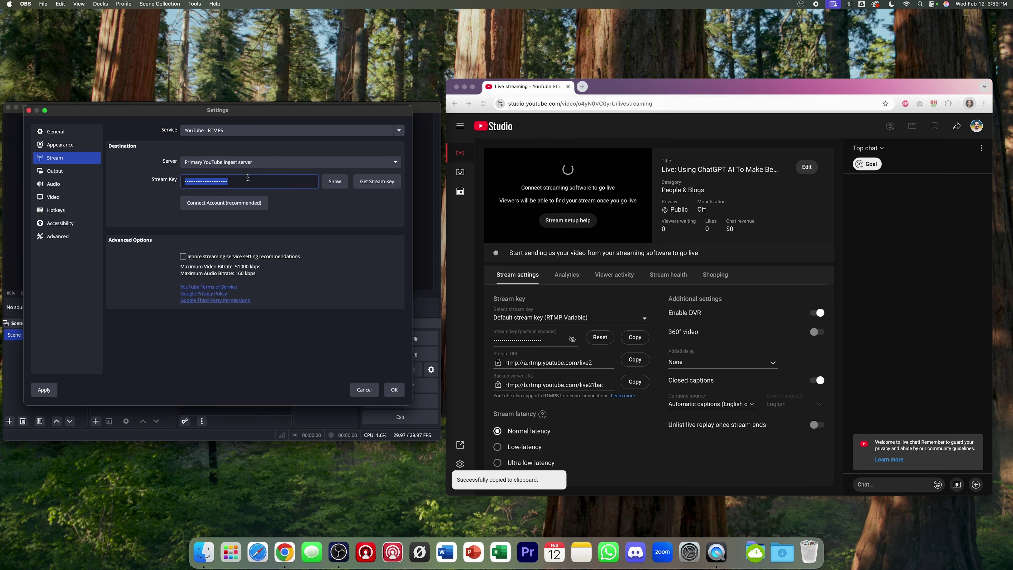
pyautogui.click(395, 390)
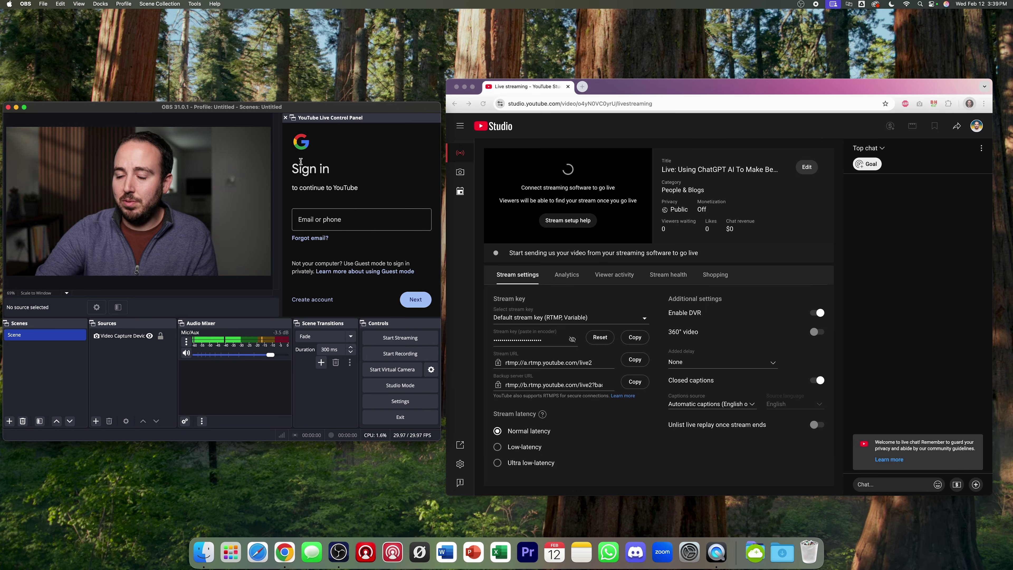
# - Close the YouTube Live Control Panel in OBS, dismiss the dock notice and set the streaming service back to Custom
pyautogui.click(286, 117)
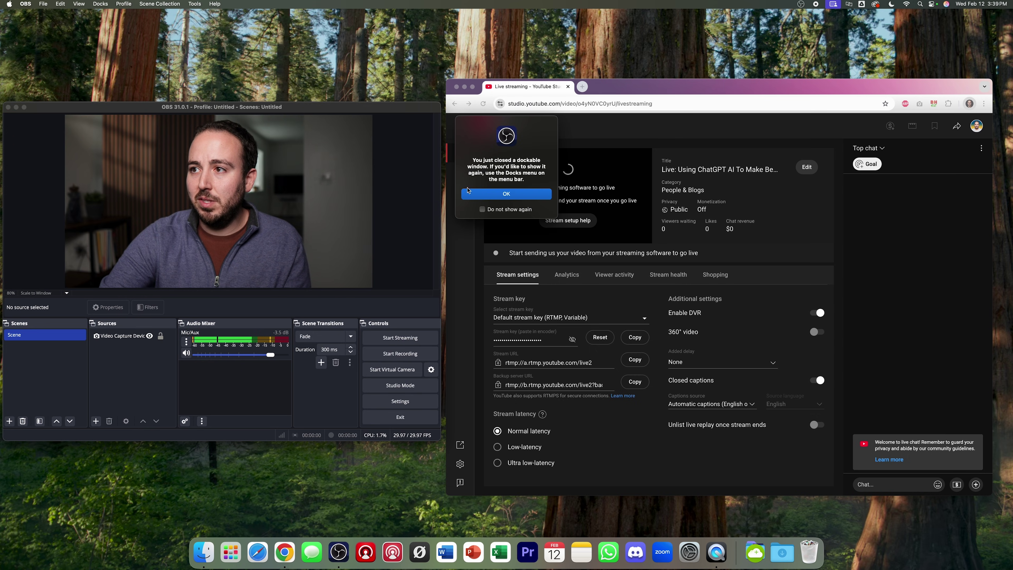
pyautogui.click(505, 193)
pyautogui.click(400, 401)
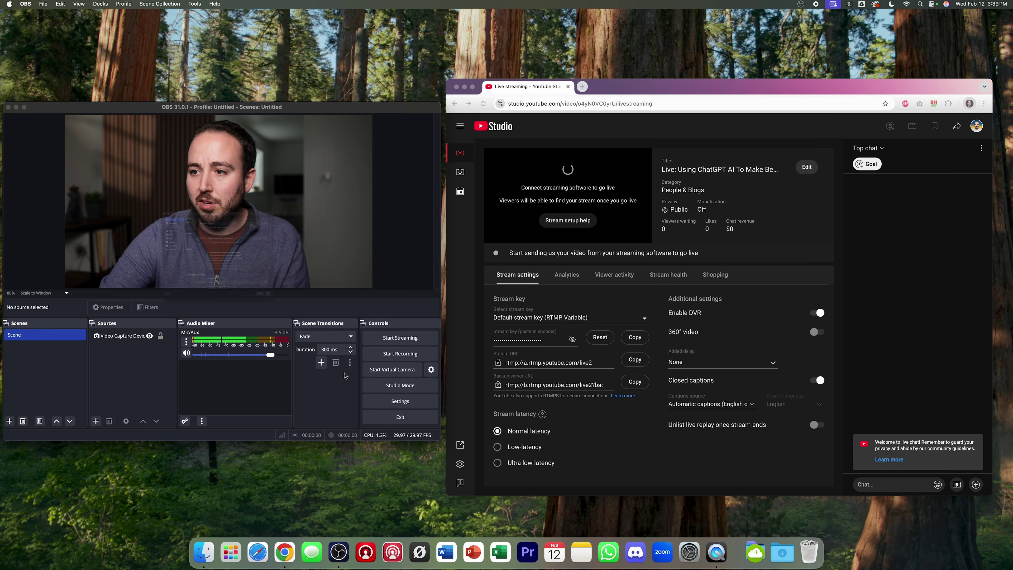
pyautogui.click(56, 158)
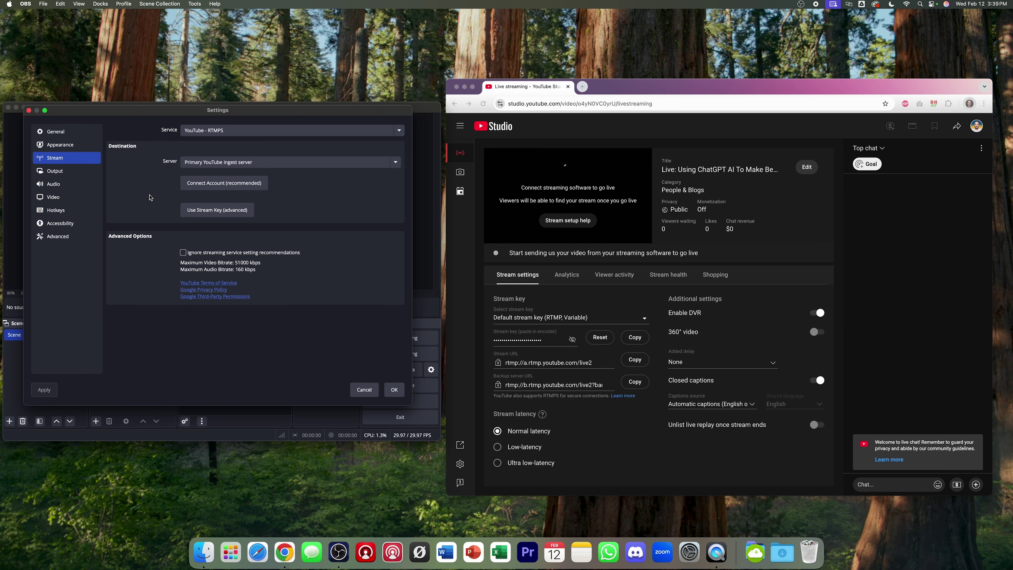
pyautogui.click(215, 130)
pyautogui.click(205, 111)
# - Copy the YouTube stream URL and paste rtmp://a.rtmp.youtube.com/live2 as the custom server in OBS
pyautogui.click(592, 365)
pyautogui.click(634, 359)
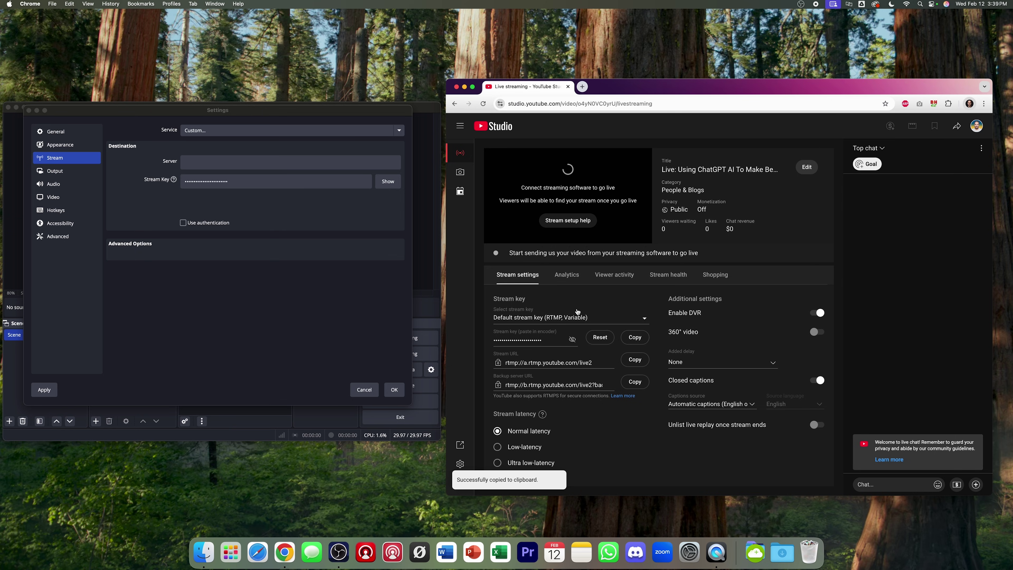
pyautogui.click(216, 163)
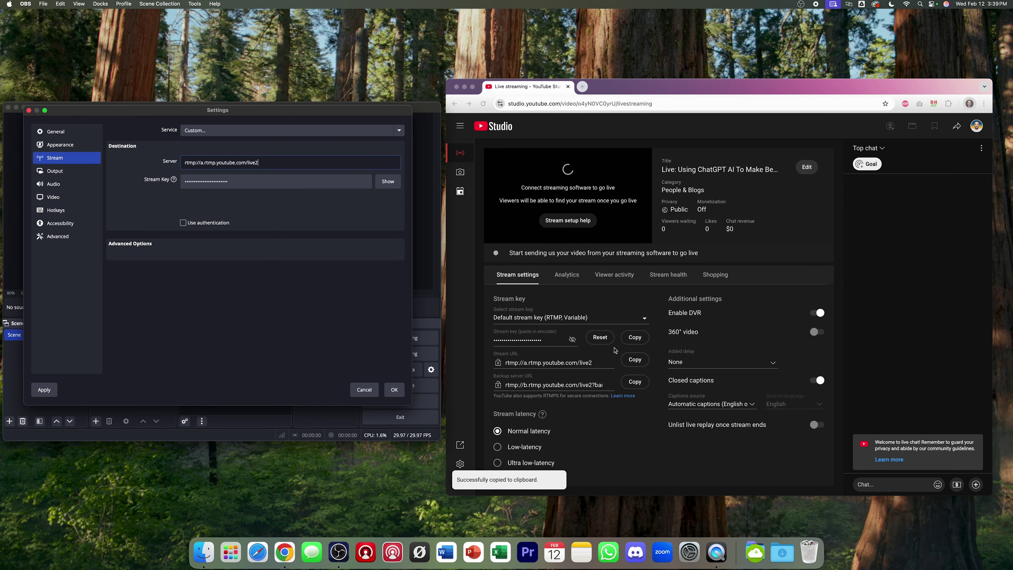
# - Copy the YouTube stream key, paste it as the custom service's stream key in OBS and save the settings
pyautogui.click(634, 337)
pyautogui.click(255, 182)
pyautogui.press('super+v')
pyautogui.click(394, 390)
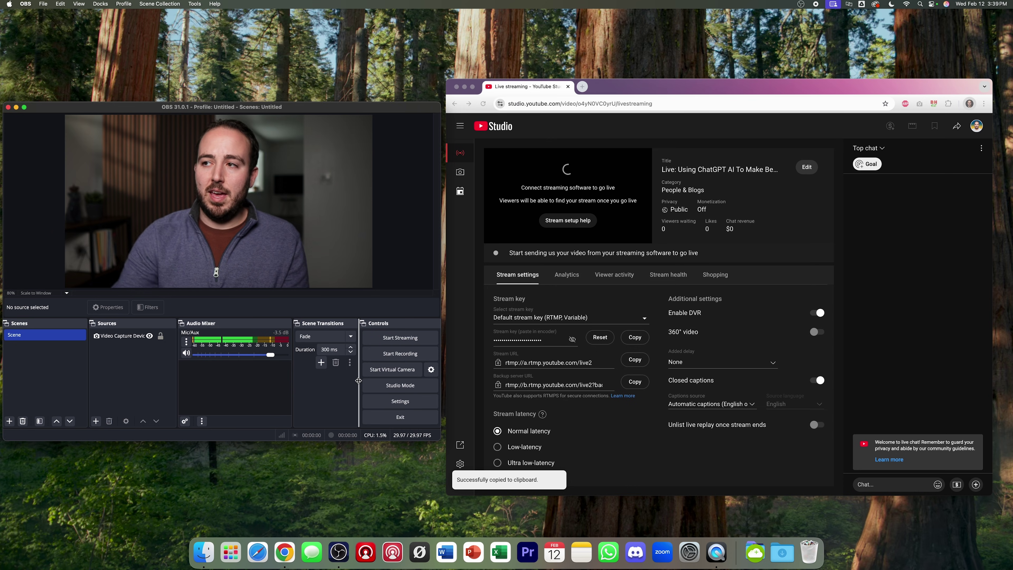